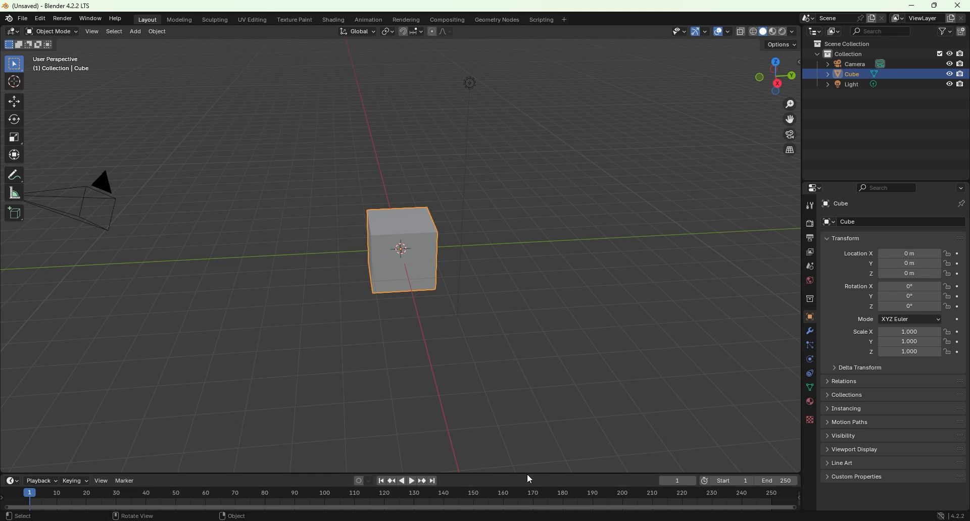
# Step: Enlarge the timeline area below the 3D viewport and reveal its channel list
pyautogui.moveTo(530, 475); pyautogui.dragTo(538, 351)
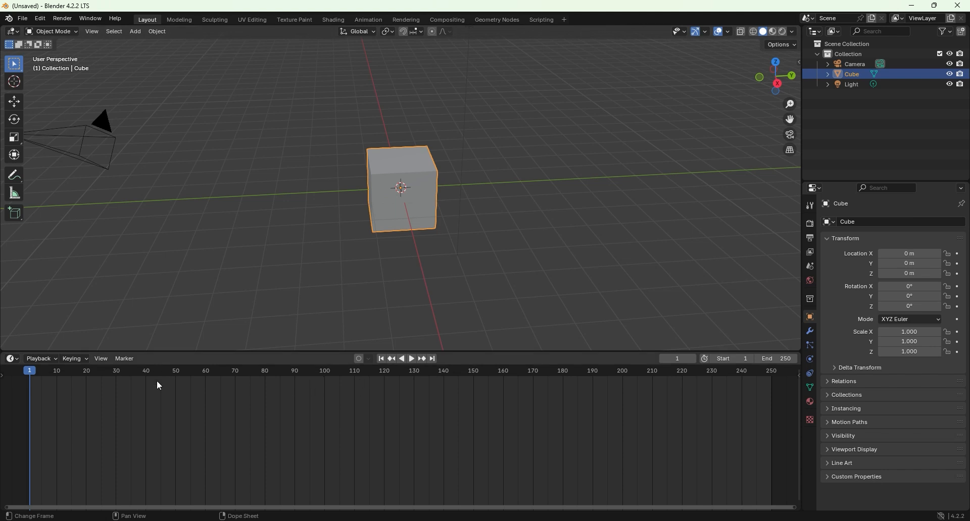
pyautogui.click(2, 377)
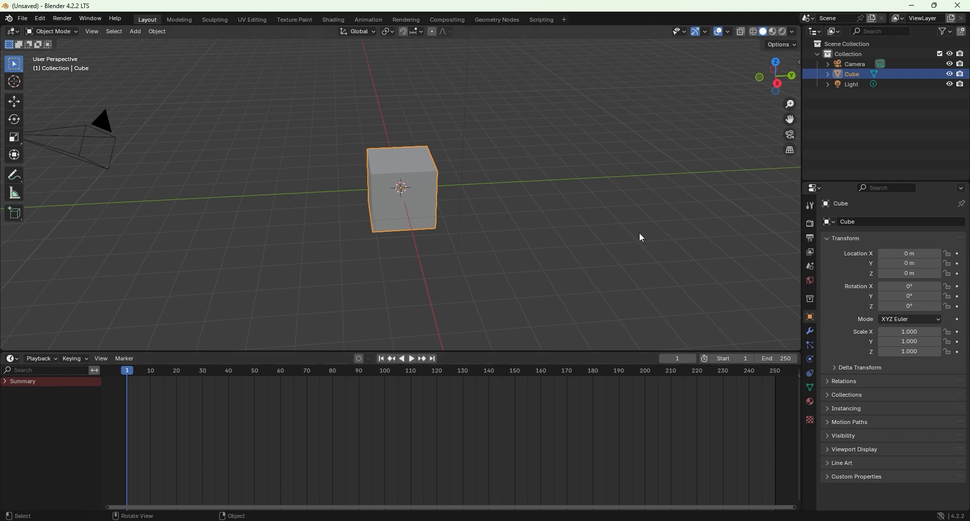
# Step: Insert a Location, Rotation & Scale keyframe for the cube at frame 1 and expand its transform channels in the timeline
pyautogui.moveTo(641, 235); pyautogui.dragTo(488, 213, button='middle')
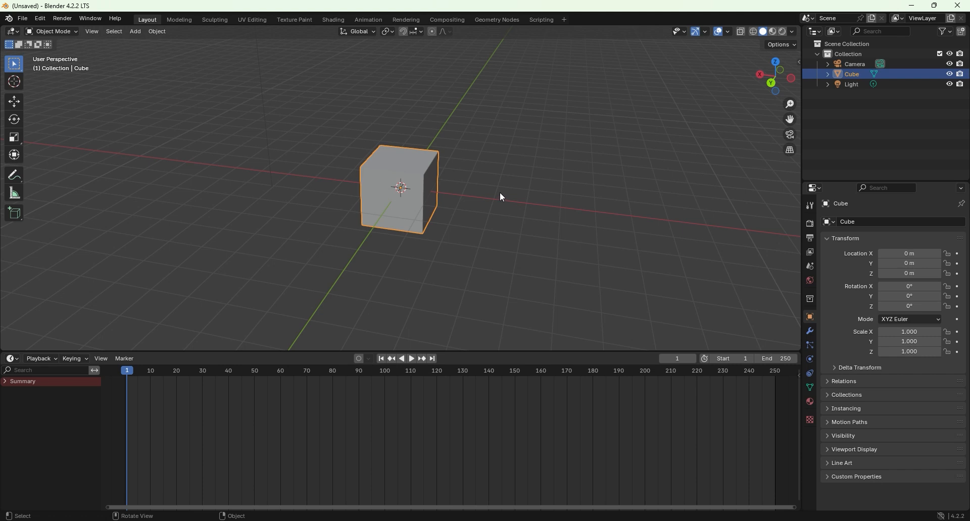
pyautogui.press('k')
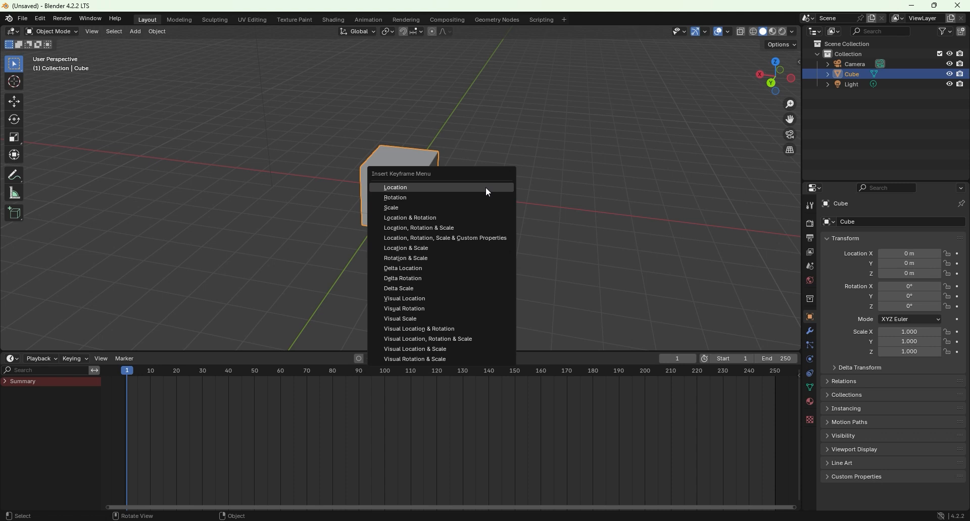
pyautogui.click(482, 230)
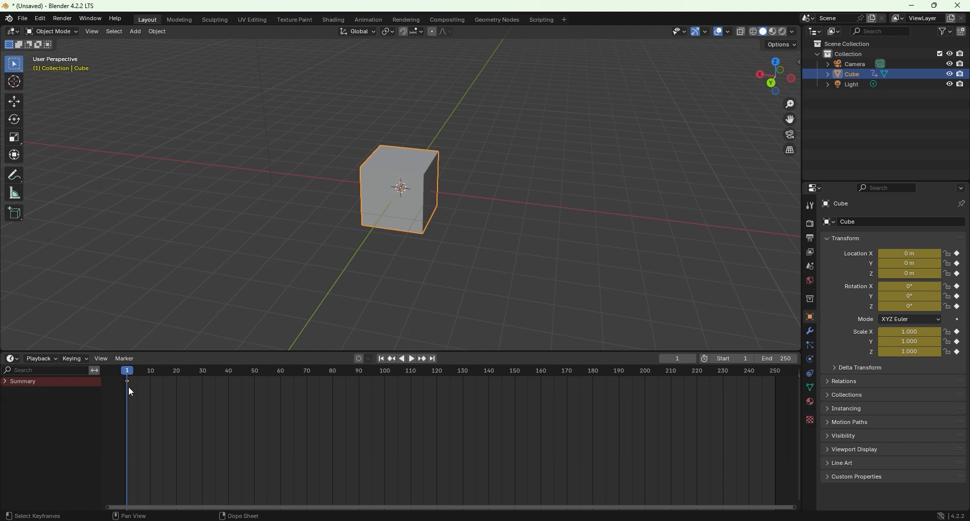
pyautogui.click(4, 382)
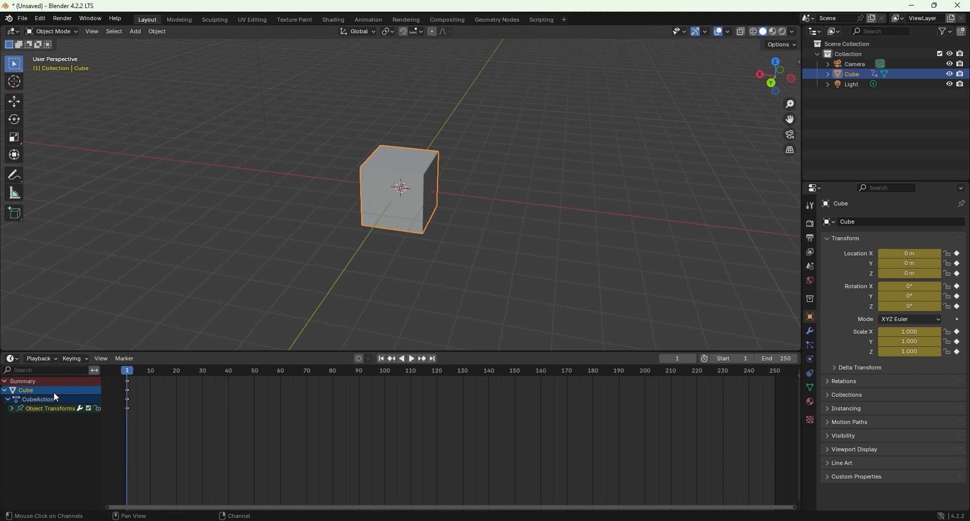
pyautogui.click(11, 409)
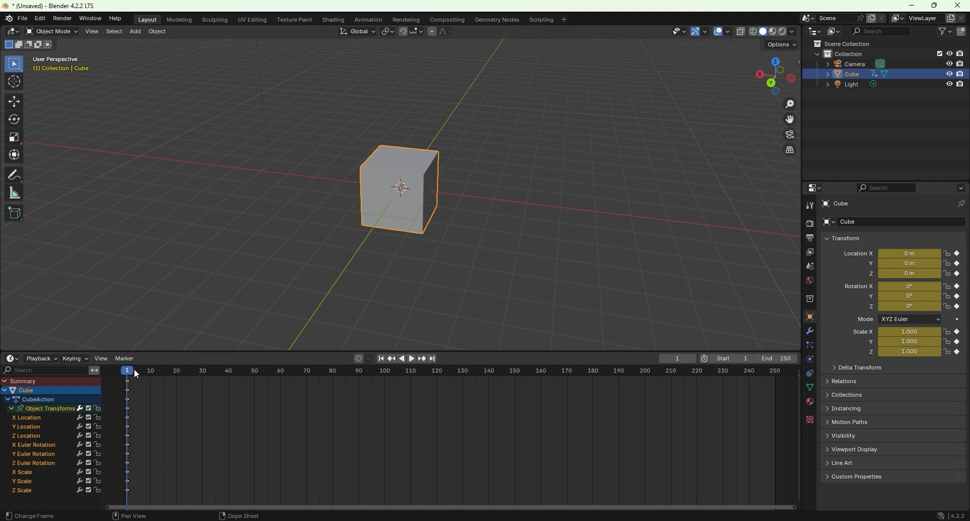
# Step: Go to frame 20 and move the cube about 6.56 m along the global X axis
pyautogui.click(177, 376)
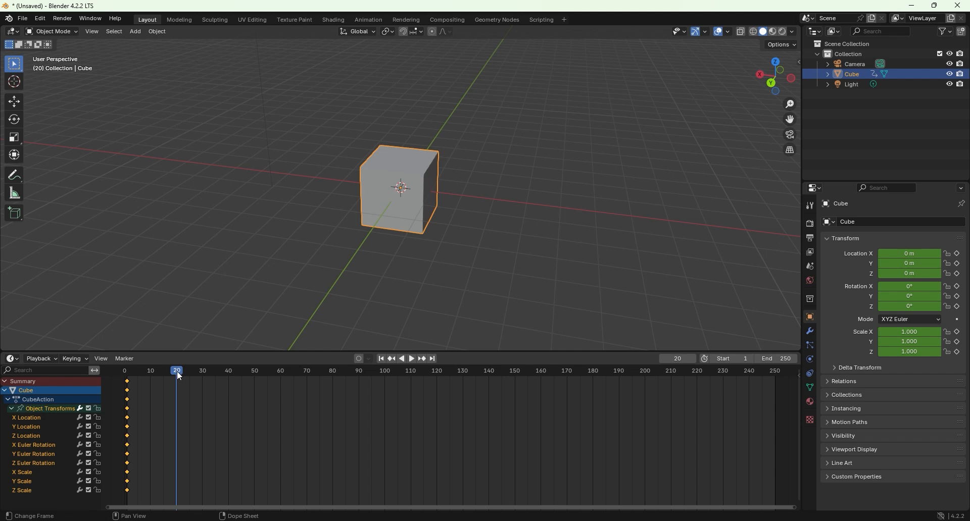
pyautogui.moveTo(611, 242); pyautogui.dragTo(430, 236, button='middle')
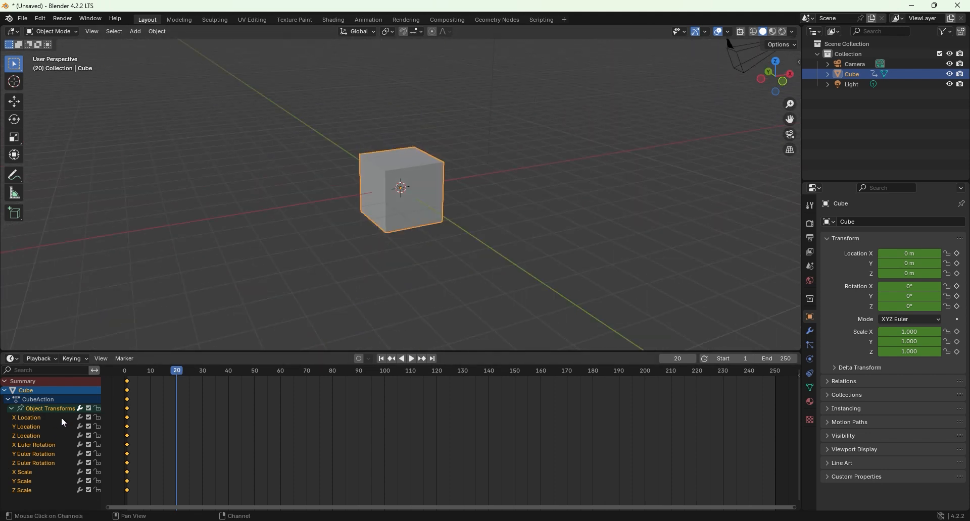
pyautogui.click(127, 371)
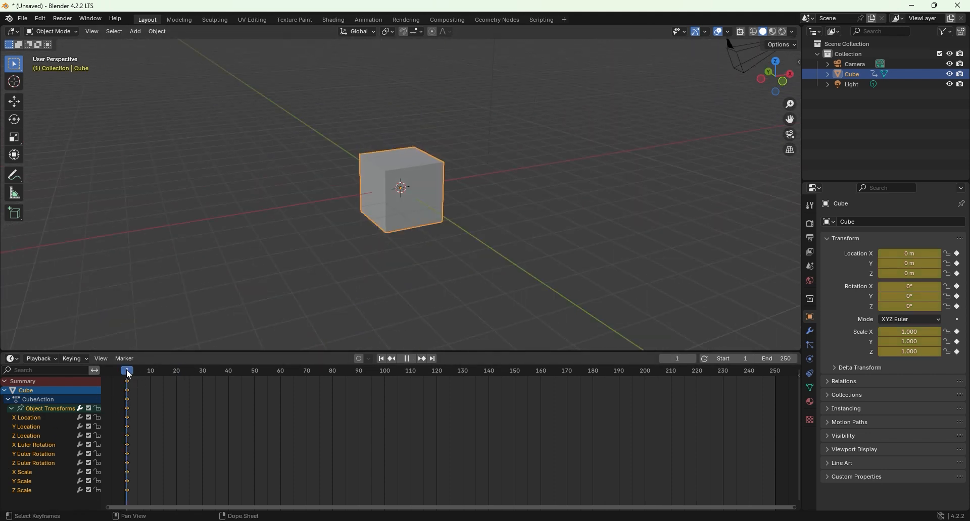
pyautogui.moveTo(129, 369); pyautogui.dragTo(177, 374)
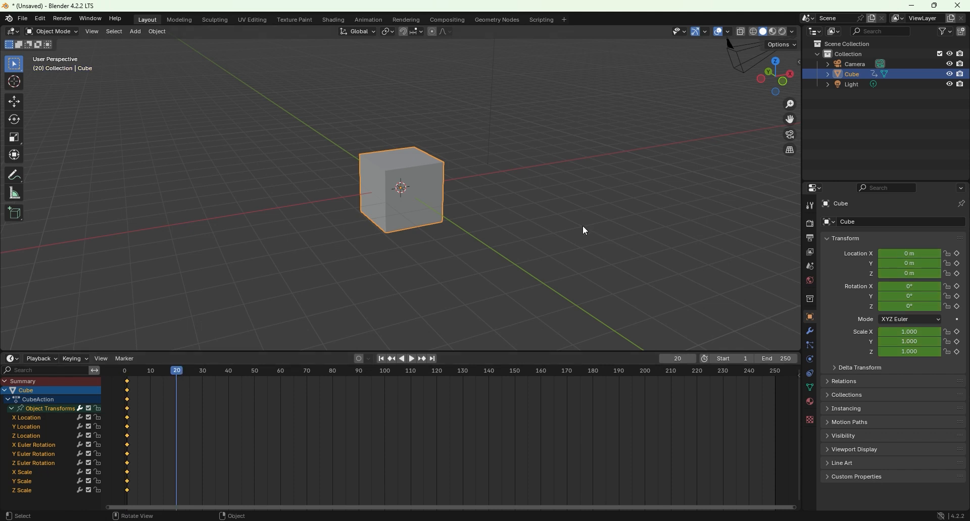
pyautogui.moveTo(547, 236); pyautogui.dragTo(303, 258, button='middle')
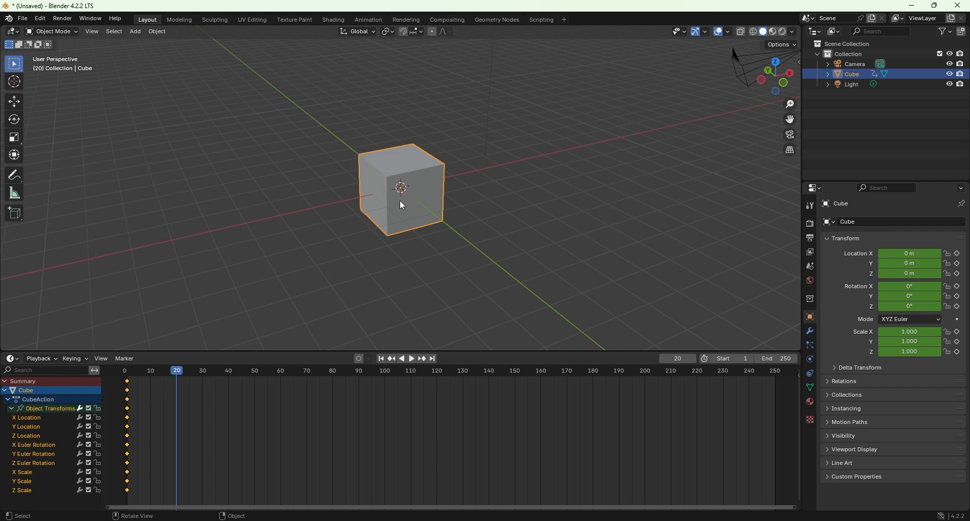
pyautogui.press('g')
pyautogui.press('x')
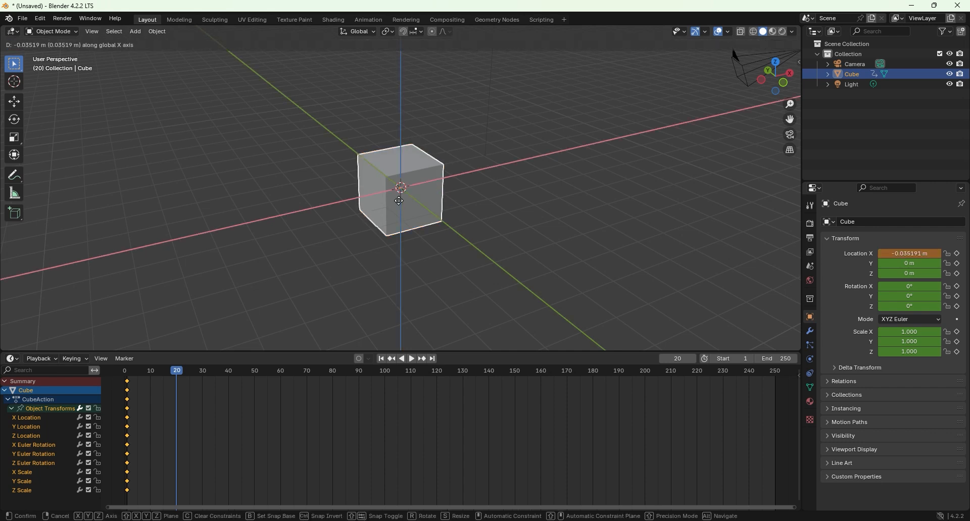
pyautogui.click(554, 158)
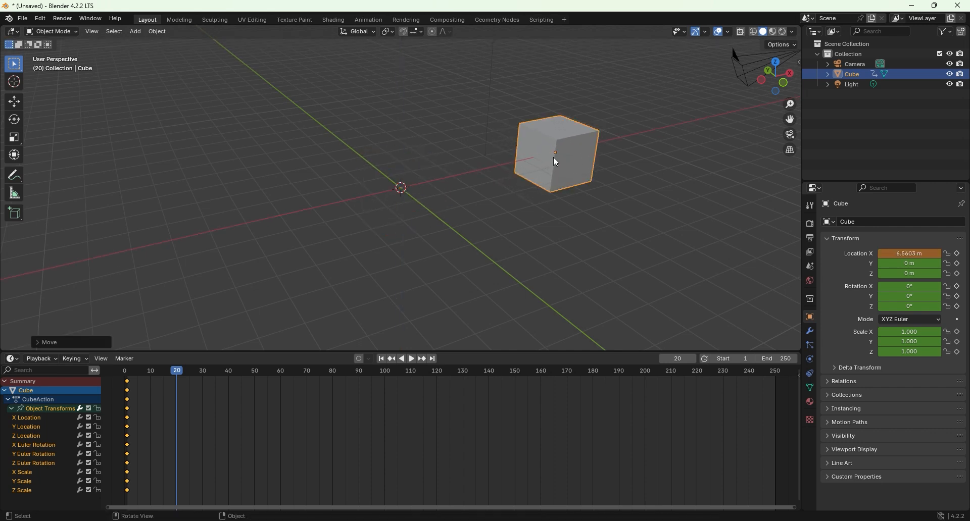
# Step: Rotate the cube about 690° around the global Y axis at frame 20
pyautogui.press('g')
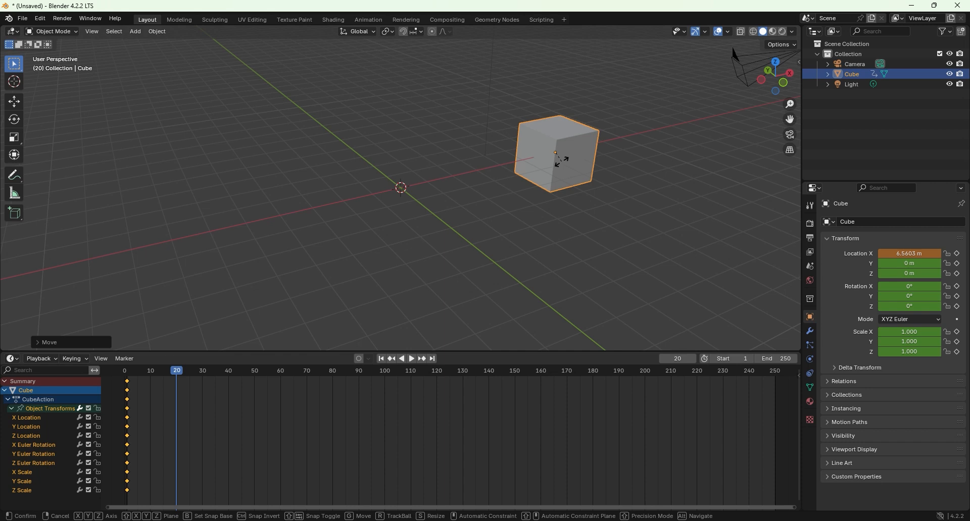
pyautogui.press('r')
pyautogui.press('y')
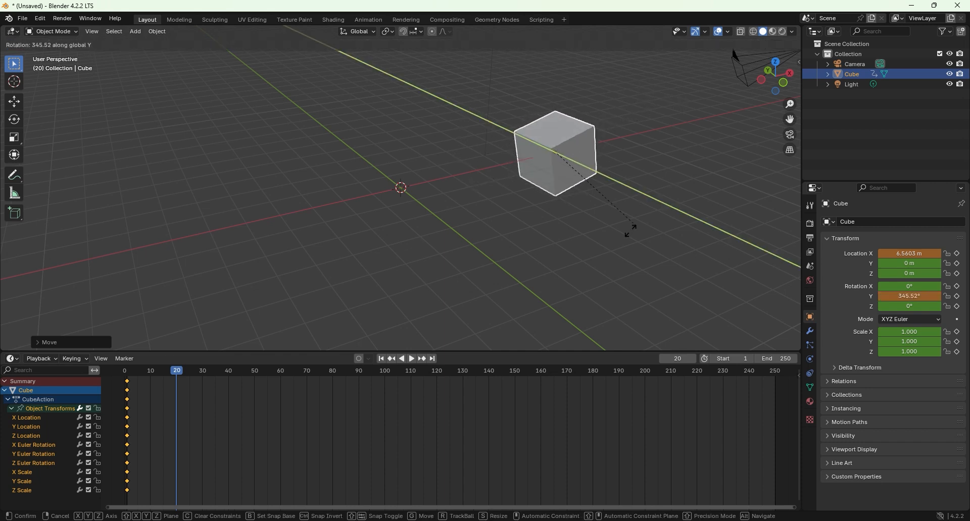
pyautogui.click(657, 207)
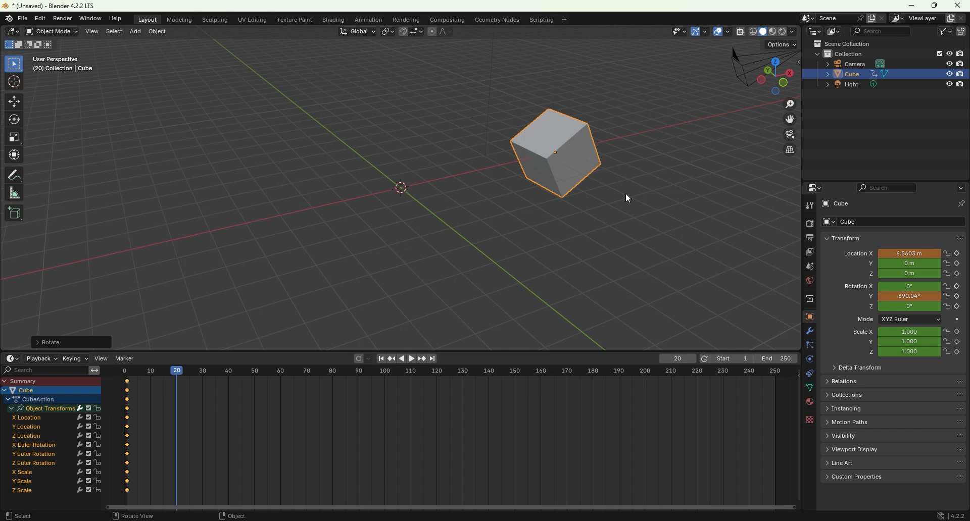
# Step: Insert a Location, Rotation & Scale keyframe for the cube at frame 20, and undo it
pyautogui.press('k')
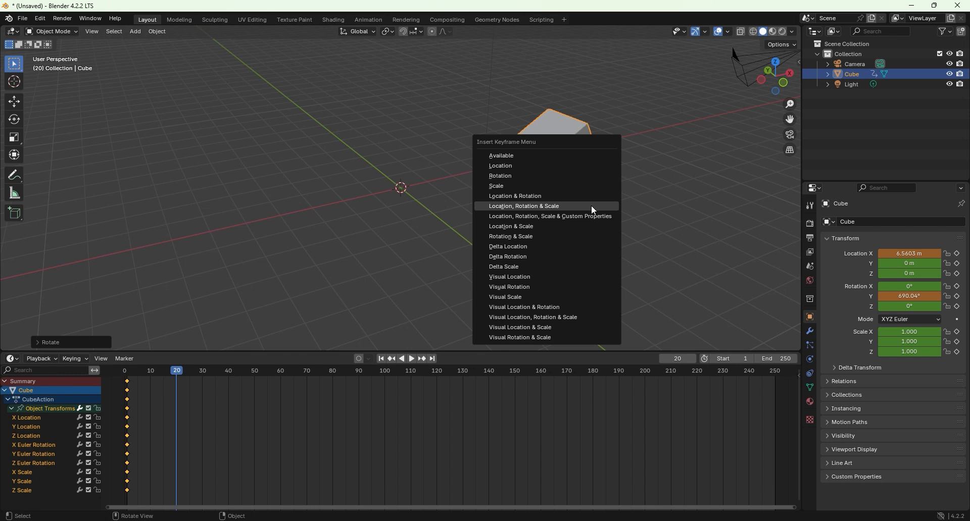
pyautogui.click(594, 207)
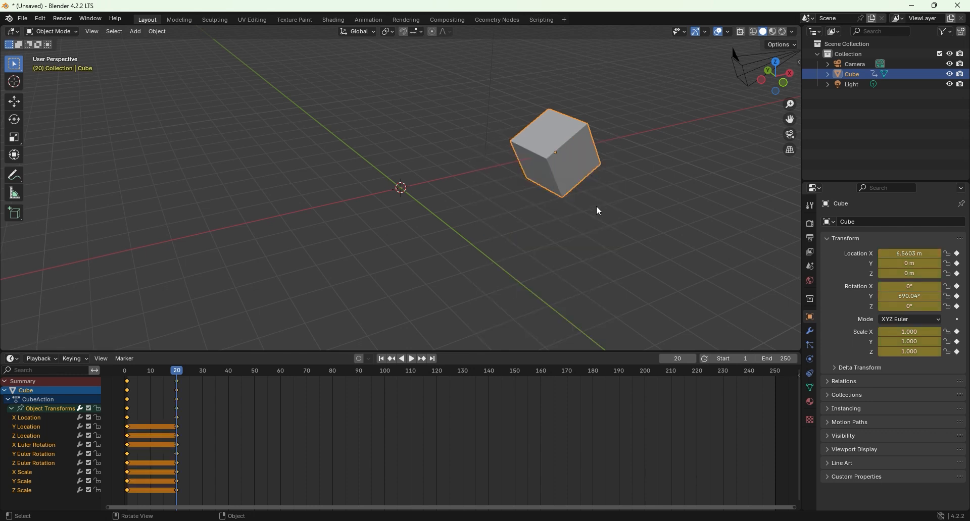
pyautogui.hotkey('ctrl', 'z')
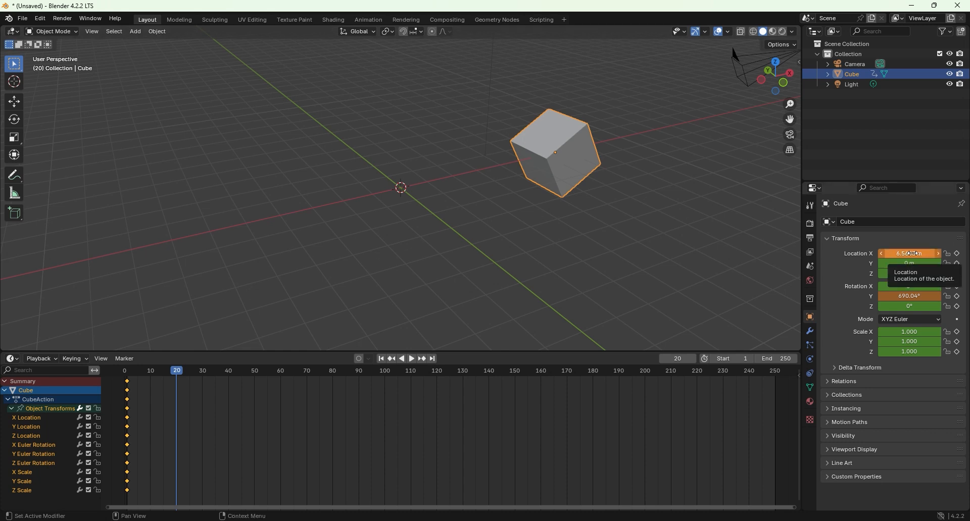
# Step: Keyframe only the cube's location and rotation at frame 20 directly from its transform properties
pyautogui.press('i')
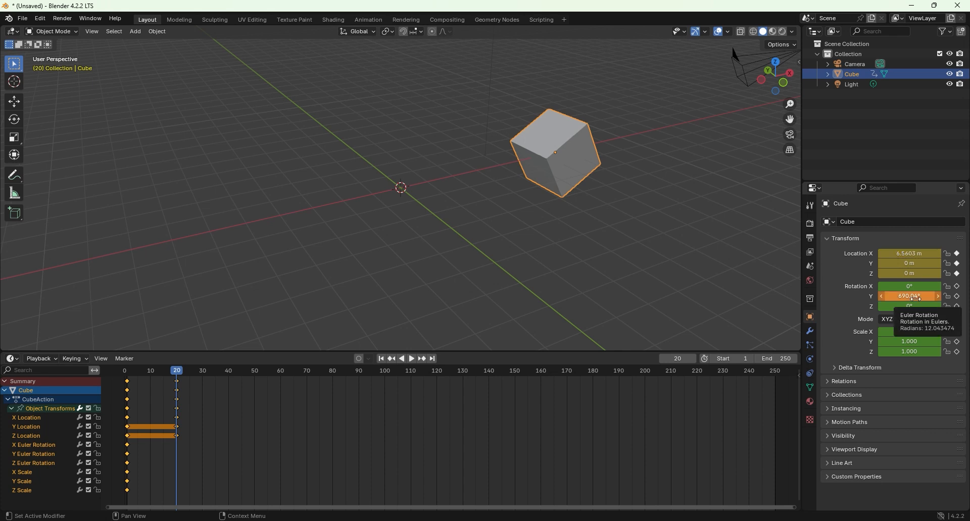
pyautogui.press('i')
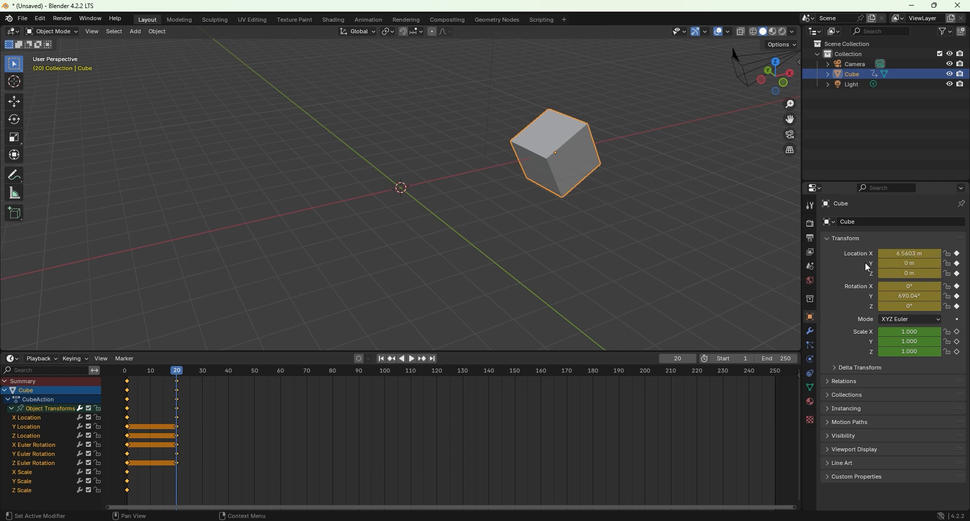
# Step: Play and scrub the animation to review the cube's motion between the first keyframe and frame 20
pyautogui.moveTo(185, 367); pyautogui.dragTo(121, 371)
pyautogui.press('space')
pyautogui.click(128, 373)
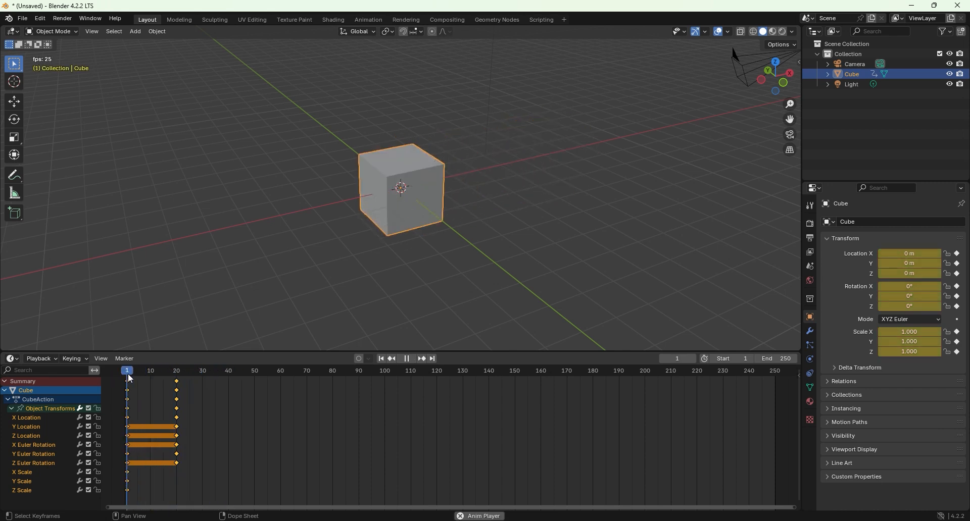
pyautogui.press('space')
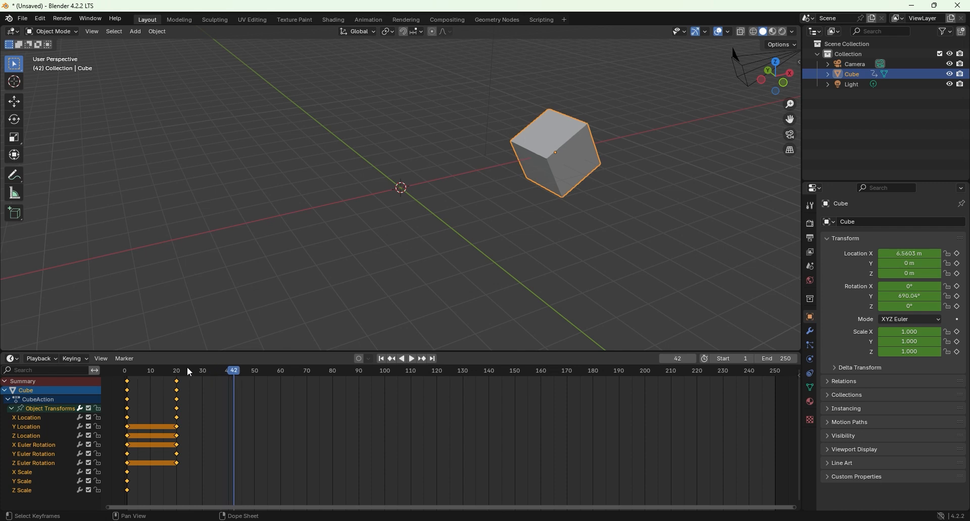
pyautogui.press('space')
pyautogui.click(176, 371)
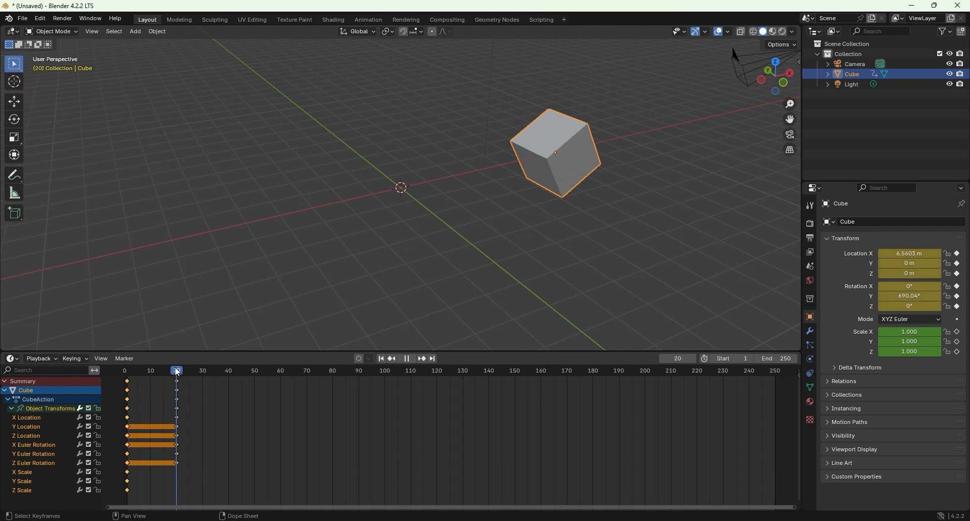
pyautogui.moveTo(177, 372); pyautogui.dragTo(117, 375)
pyautogui.press('space')
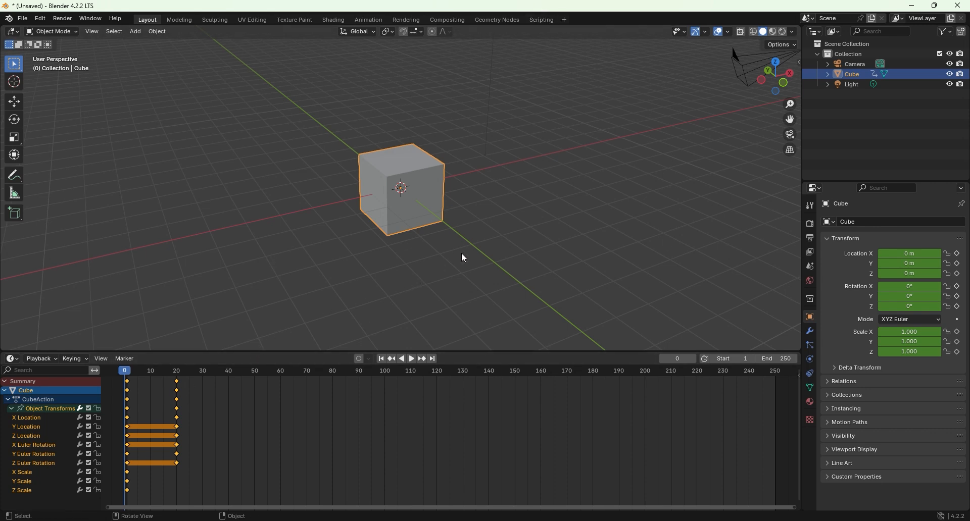
# Step: Turn on auto keying at frame 40 and raise the cube about 7 m along the global Z axis
pyautogui.click(229, 372)
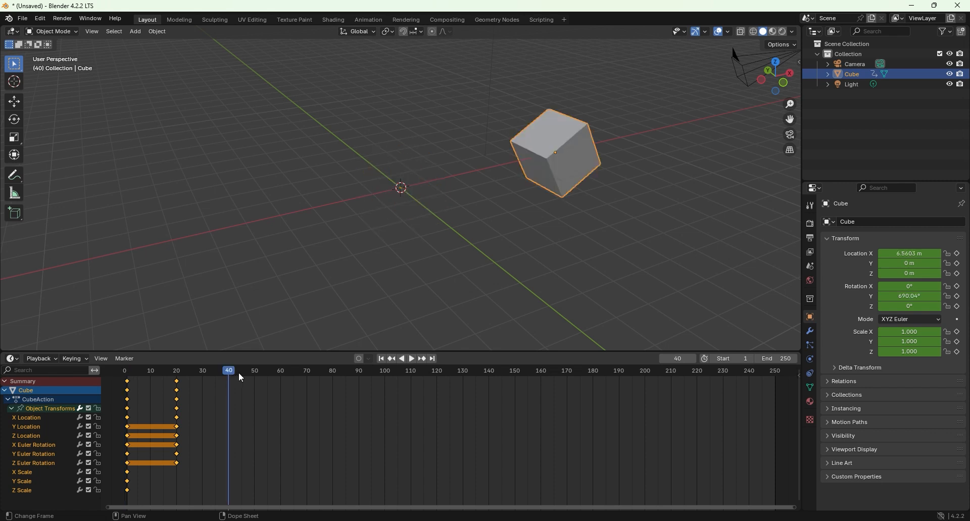
pyautogui.click(359, 359)
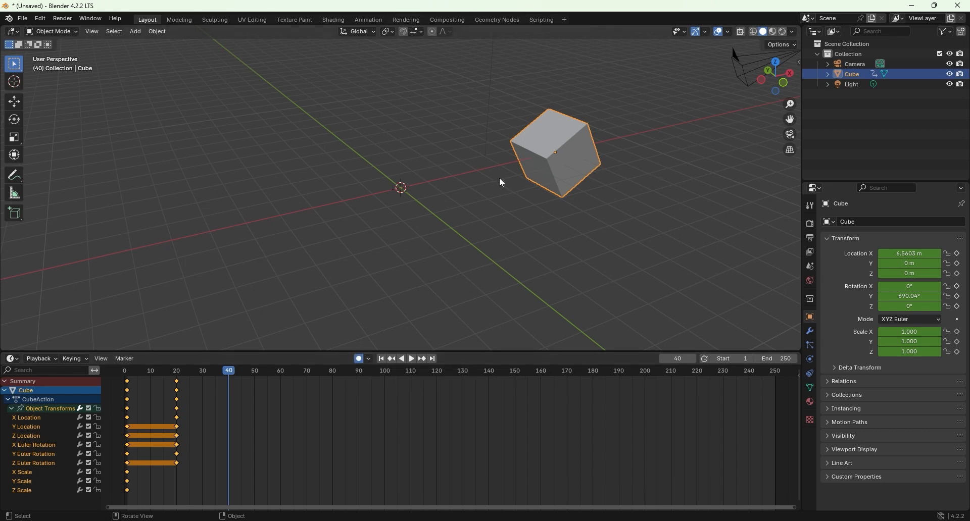
pyautogui.scroll(1, 545, 235)
pyautogui.scroll(-4, 545, 236)
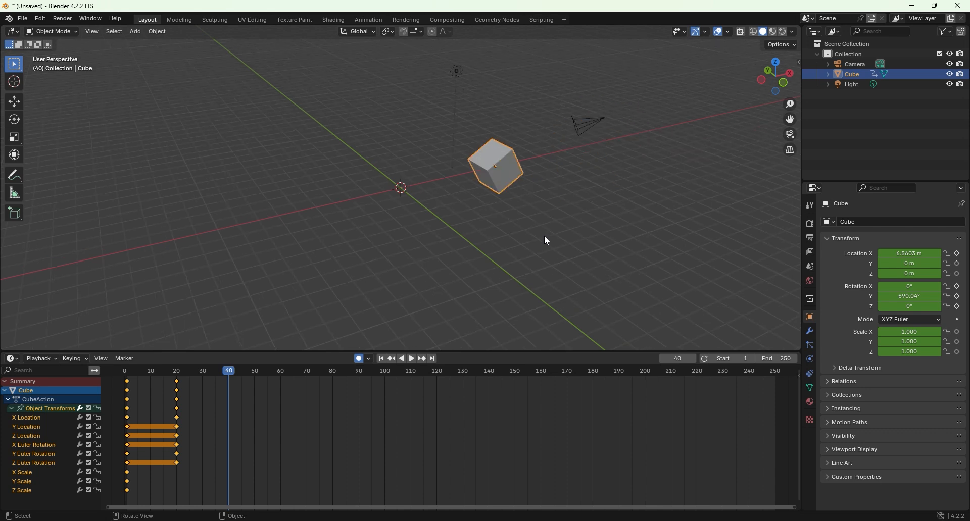
pyautogui.moveTo(462, 232); pyautogui.dragTo(339, 174, button='middle')
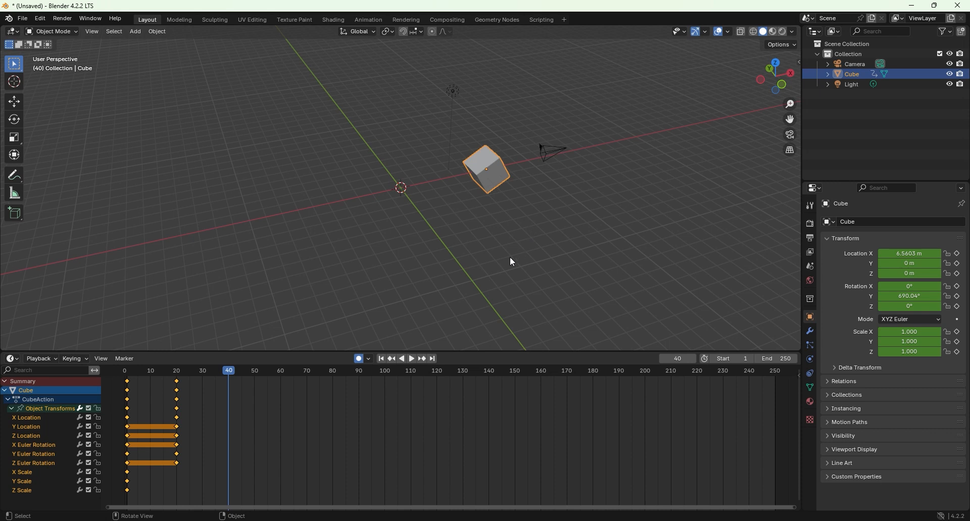
pyautogui.press('g')
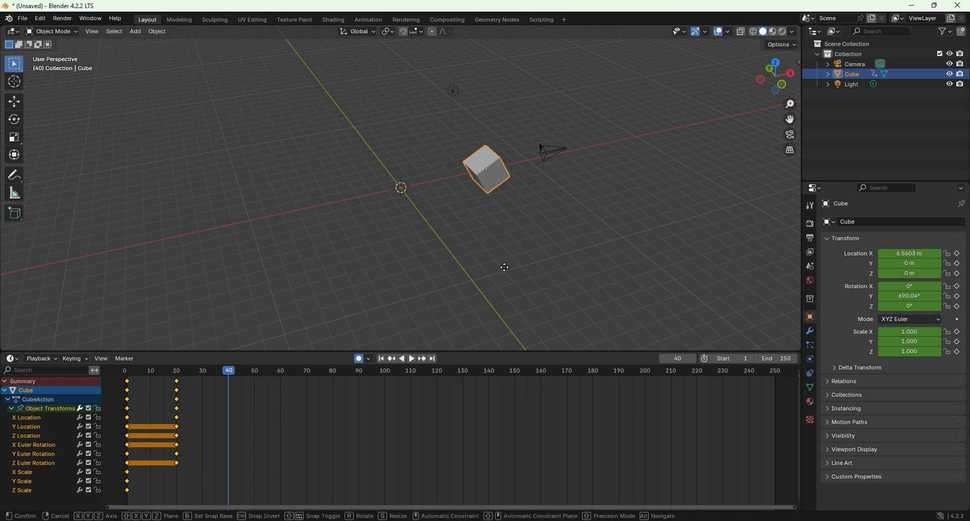
pyautogui.press('z')
pyautogui.click(510, 172)
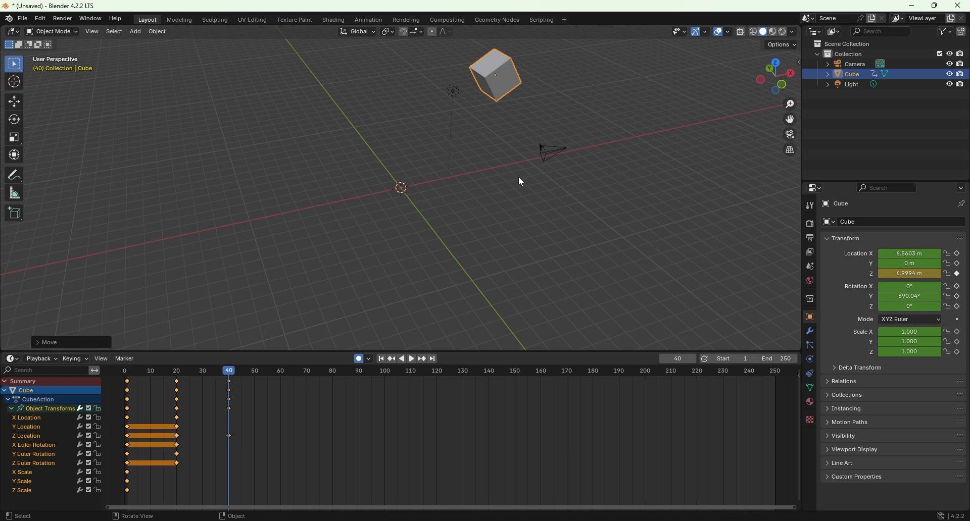
# Step: Rotate the cube about -89.3° around the global Z axis at frame 40
pyautogui.press('r')
pyautogui.press('z')
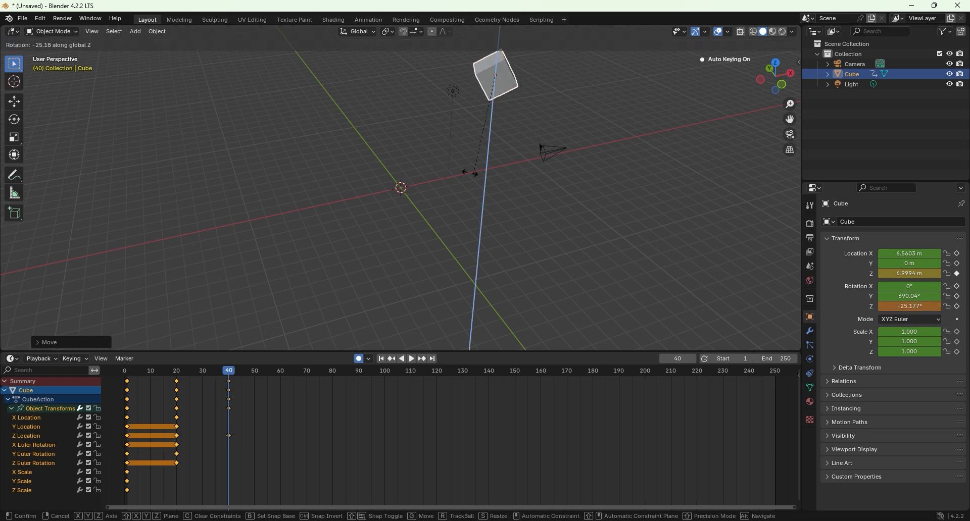
pyautogui.click(322, 114)
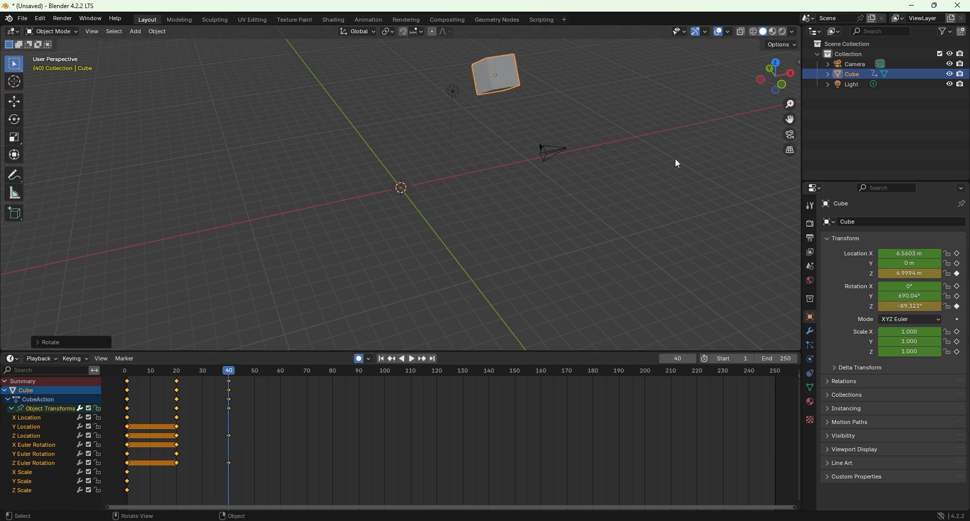
# Step: Scale the cube uniformly to about 2.2 at frame 40 and play the animation from the start
pyautogui.press('s')
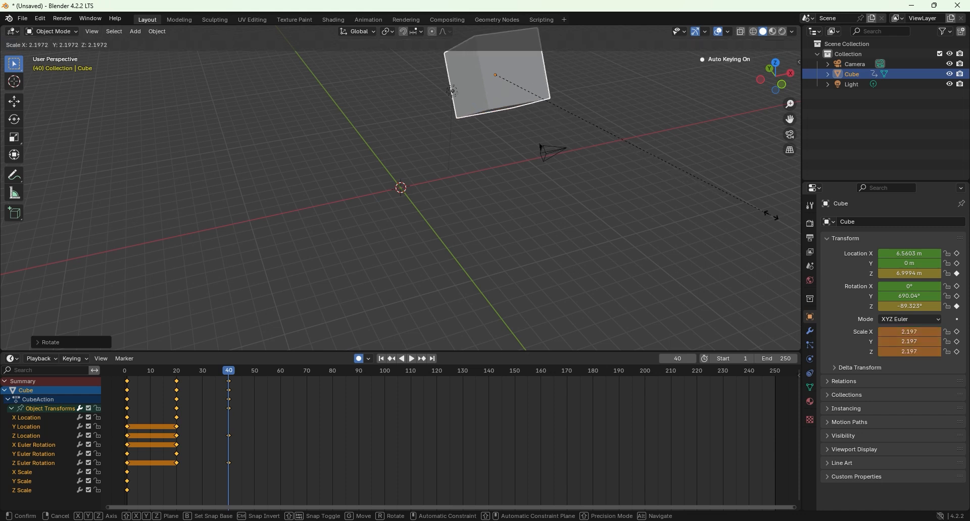
pyautogui.click(772, 216)
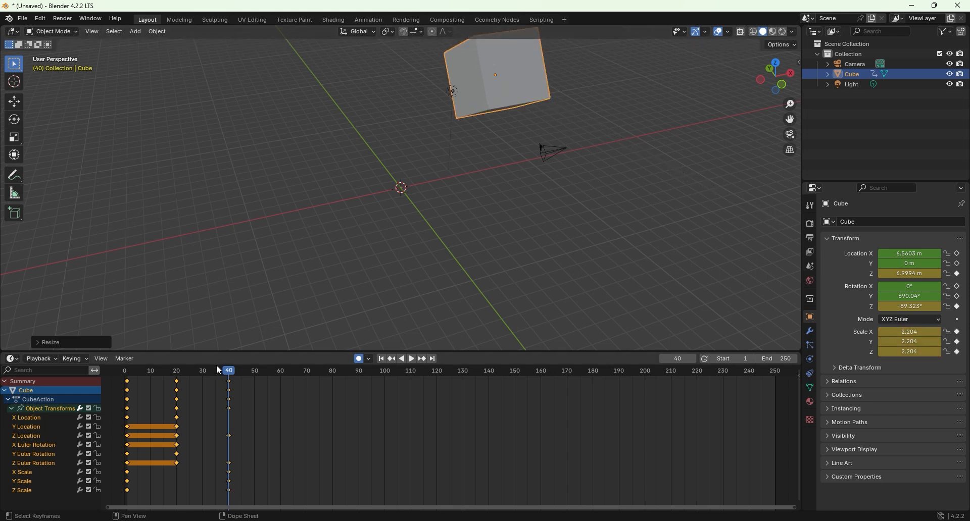
pyautogui.click(202, 368)
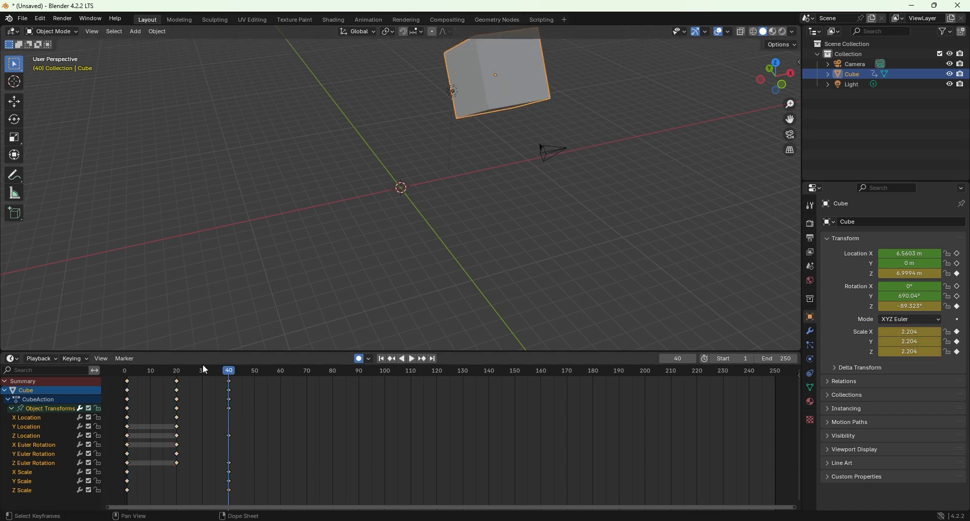
pyautogui.moveTo(202, 368); pyautogui.dragTo(114, 375)
pyautogui.press('space')
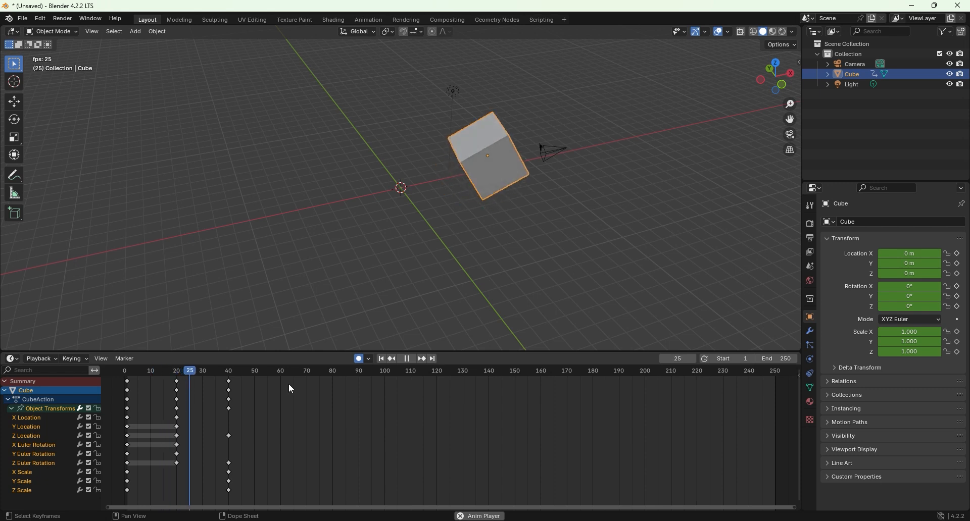
pyautogui.press('space')
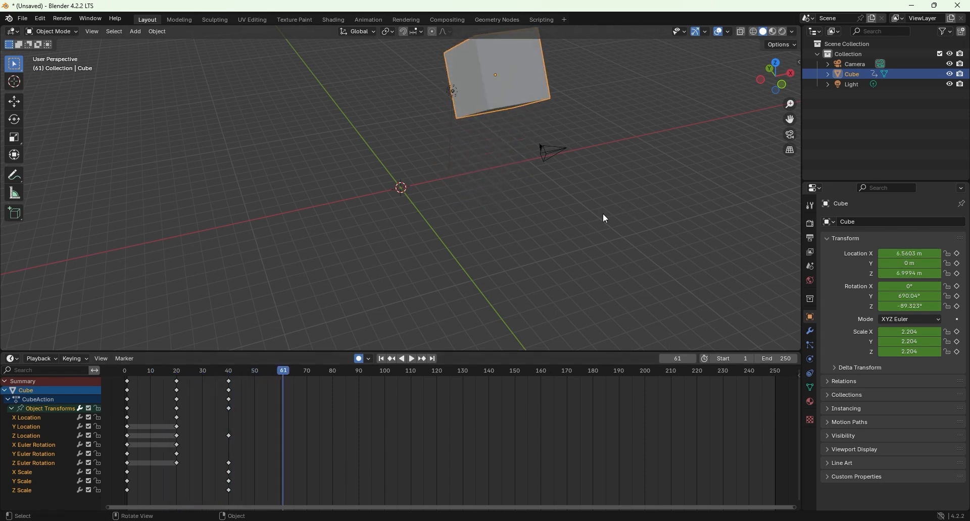
# Step: Select all of the cube's keyframes in the timeline and delete them
pyautogui.scroll(1, 602, 213)
pyautogui.scroll(-4, 603, 213)
pyautogui.moveTo(602, 213); pyautogui.dragTo(446, 225, button='middle')
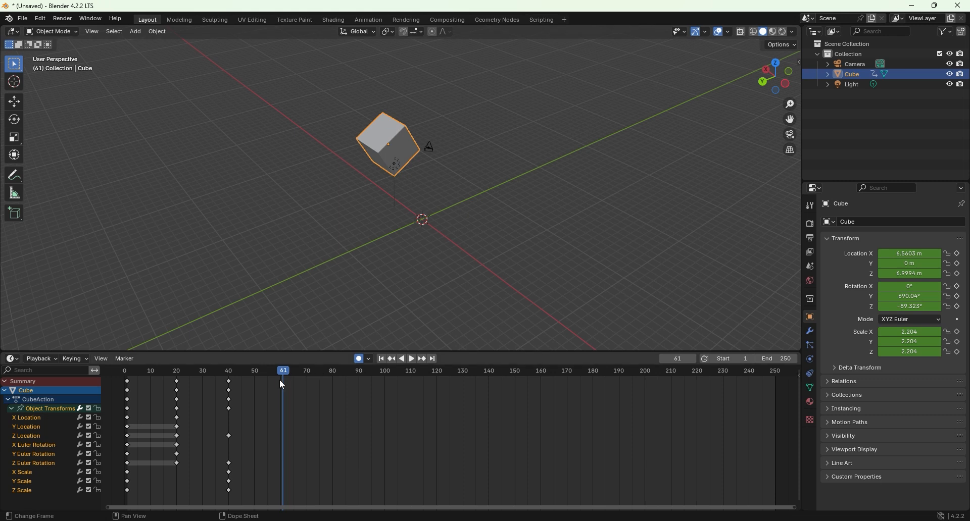
pyautogui.moveTo(280, 380); pyautogui.dragTo(280, 371)
pyautogui.moveTo(238, 497); pyautogui.dragTo(98, 375)
pyautogui.press('x')
pyautogui.click(393, 437)
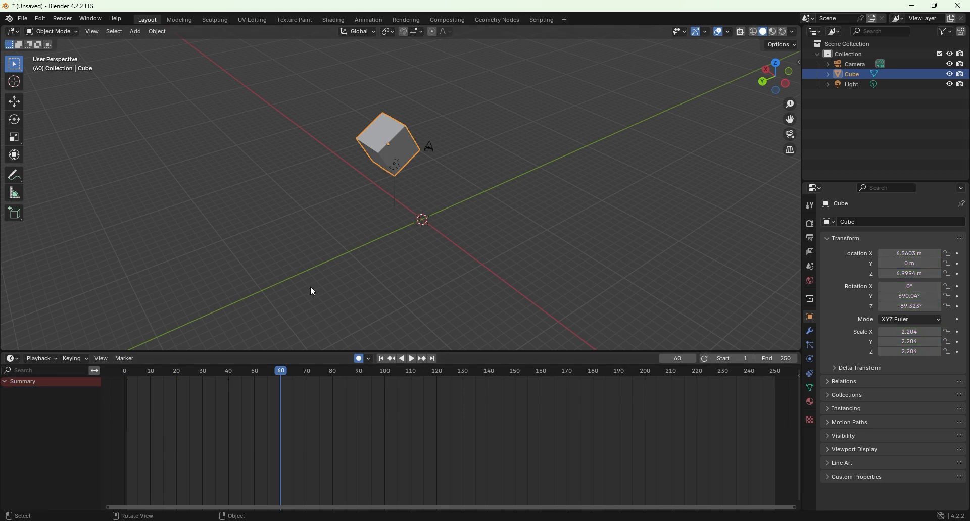
# Step: Set the cube's X and Z location to 0 m in its transform properties
pyautogui.moveTo(206, 375); pyautogui.dragTo(149, 371)
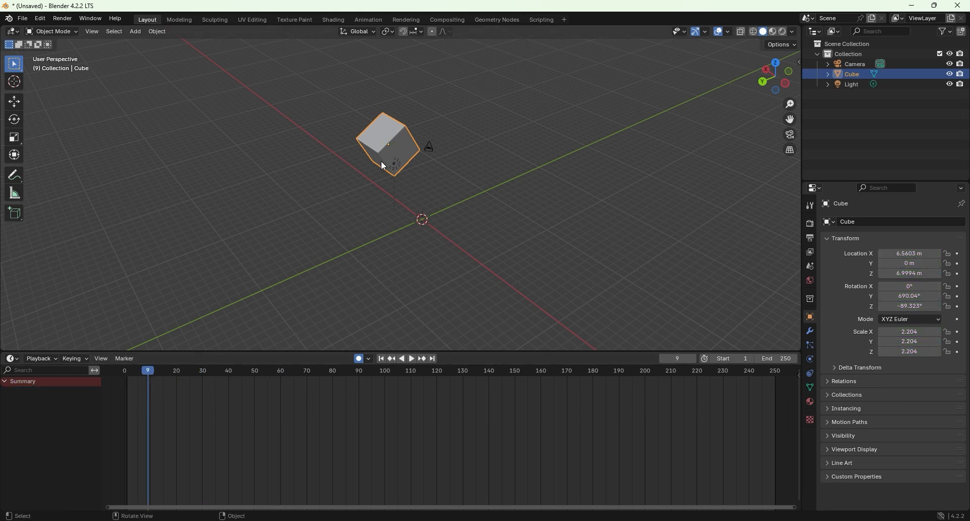
pyautogui.click(910, 254)
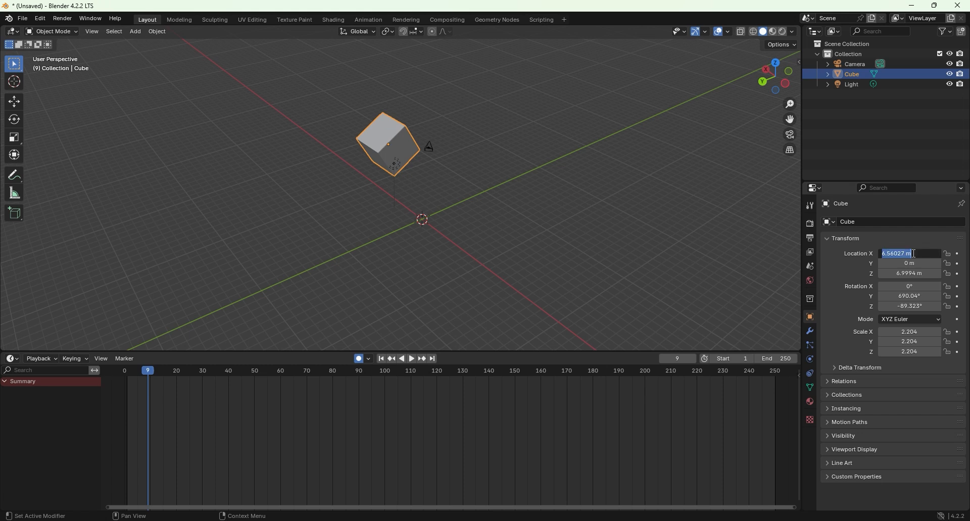
pyautogui.write('0')
pyautogui.press('Return')
pyautogui.click(913, 274)
pyautogui.write('0')
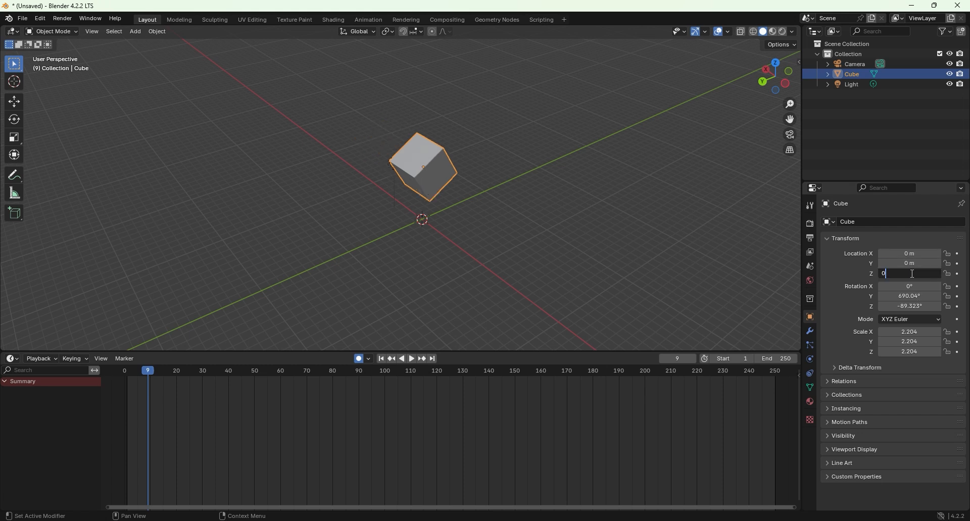
pyautogui.press('Return')
# Step: Set the cube's Z and Y rotation to 0° in its transform properties
pyautogui.click(915, 306)
pyautogui.write('0')
pyautogui.click(913, 296)
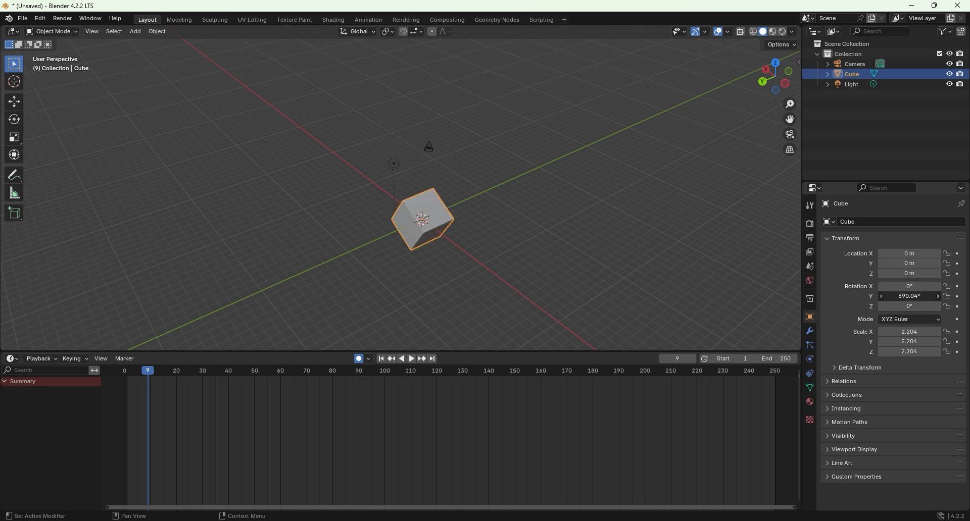
pyautogui.write('0')
pyautogui.press('Return')
# Step: Insert a Location, Rotation & Scale keyframe for the cube at frame 1
pyautogui.moveTo(581, 272); pyautogui.dragTo(303, 263, button='middle')
pyautogui.moveTo(138, 372); pyautogui.dragTo(127, 374)
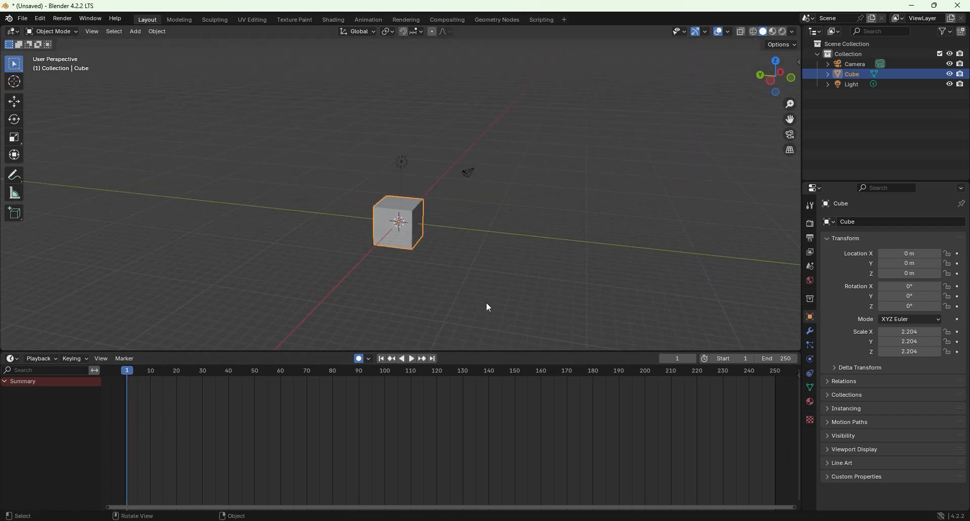
pyautogui.press('i')
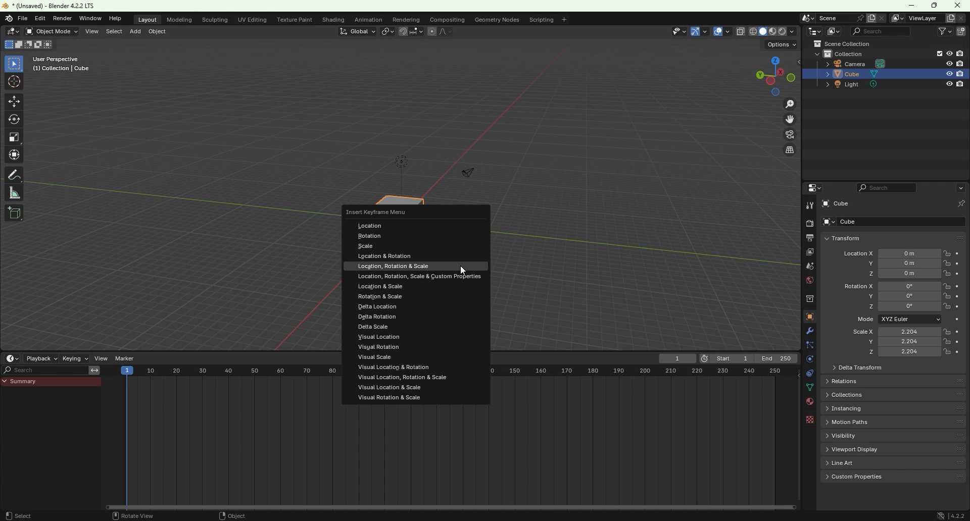
pyautogui.click(462, 268)
# Step: Move the cube about -16.84 m along the global Y axis at frame 30 with auto keying on
pyautogui.click(205, 374)
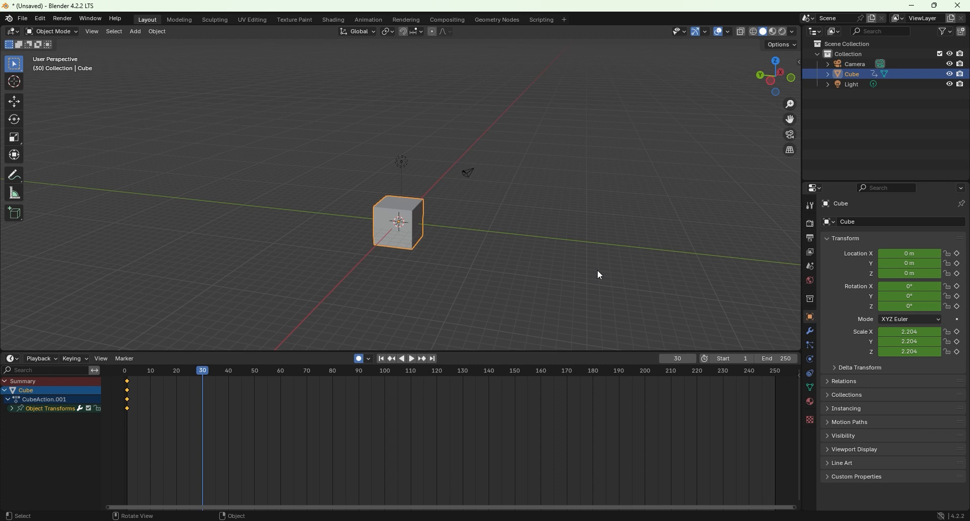
pyautogui.press('g')
pyautogui.press('y')
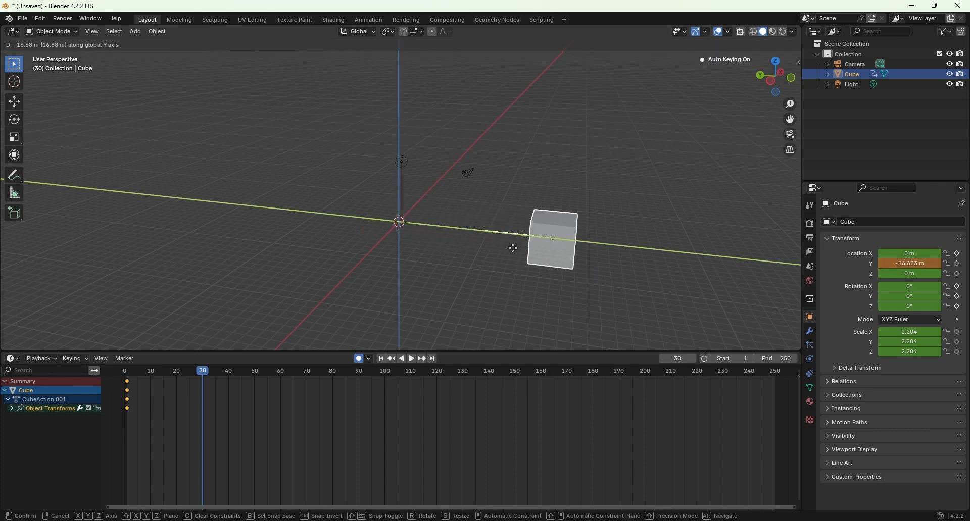
pyautogui.click(516, 252)
# Step: Play the animation from frame 1 to review how the cube accelerates and slows down between its two keyframes
pyautogui.press('space')
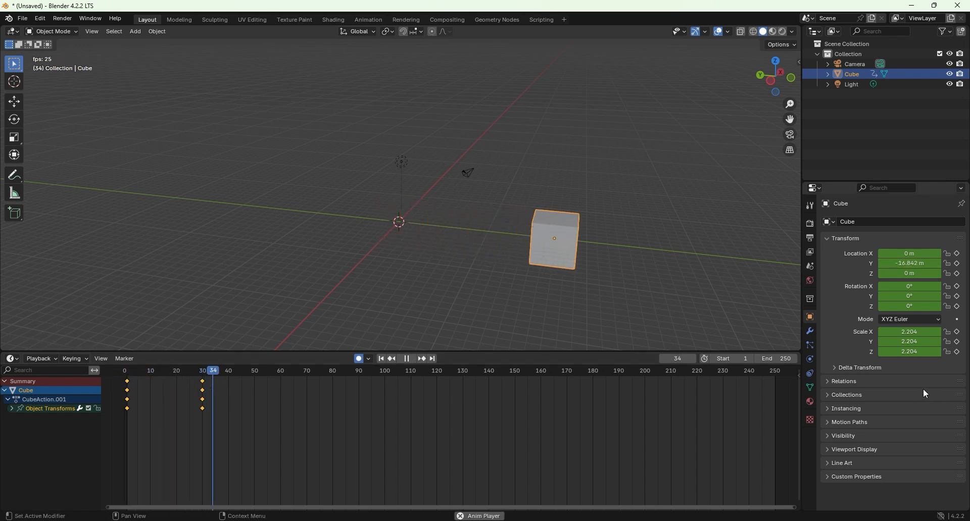
pyautogui.press('space')
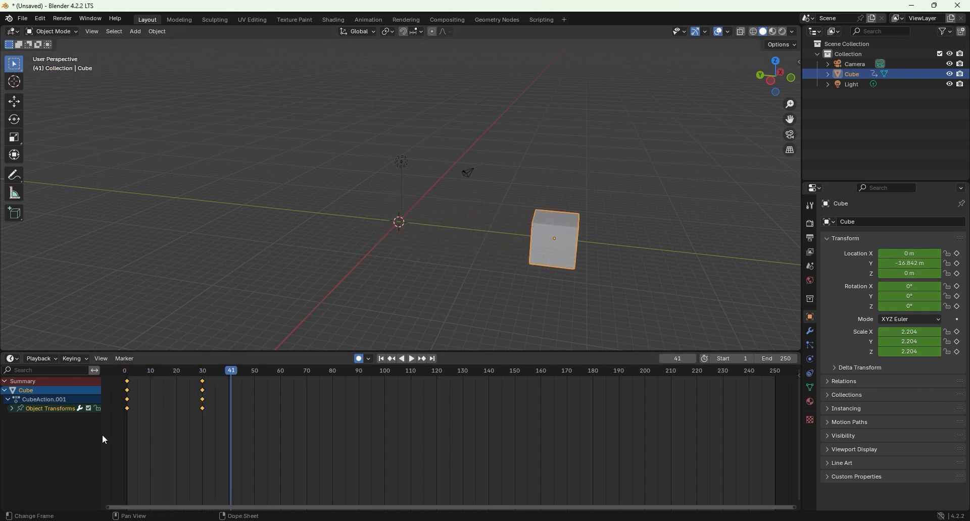
pyautogui.hotkey('shift', 'Left')
pyautogui.press('space')
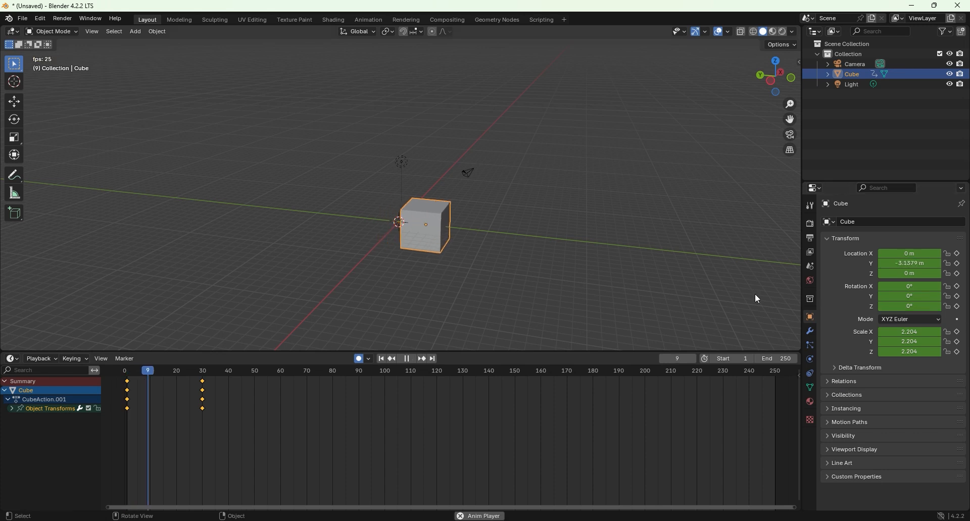
pyautogui.press('space')
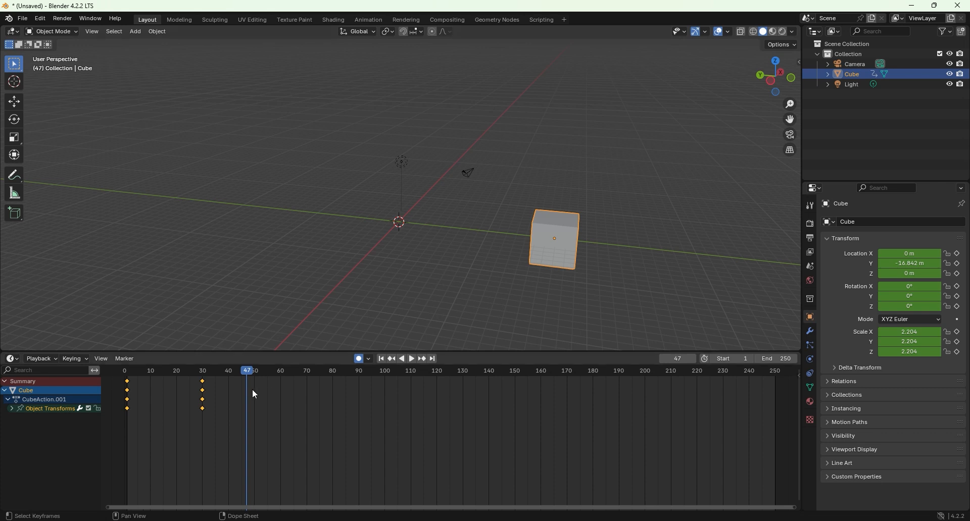
# Step: Change the interpolation mode of the cube's selected keyframes to Linear
pyautogui.rightClick(170, 427)
pyautogui.moveTo(170, 428)
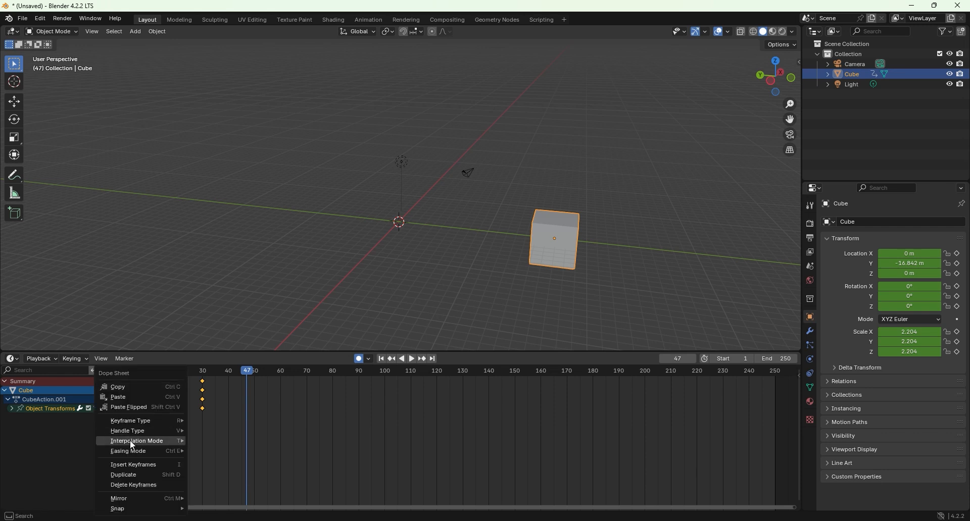
pyautogui.moveTo(135, 446)
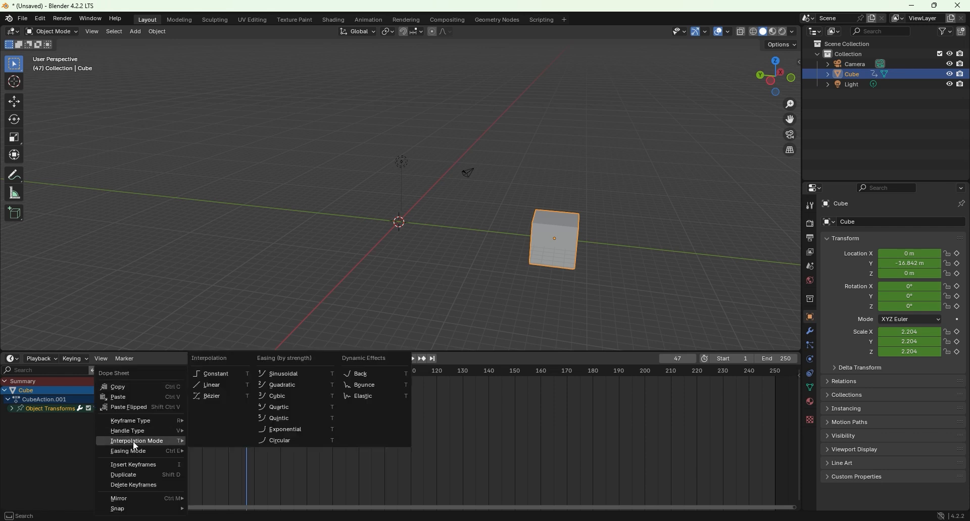
pyautogui.click(217, 385)
# Step: Play the animation twice from the beginning to review the cube's motion with linear interpolation
pyautogui.moveTo(142, 372); pyautogui.dragTo(126, 372)
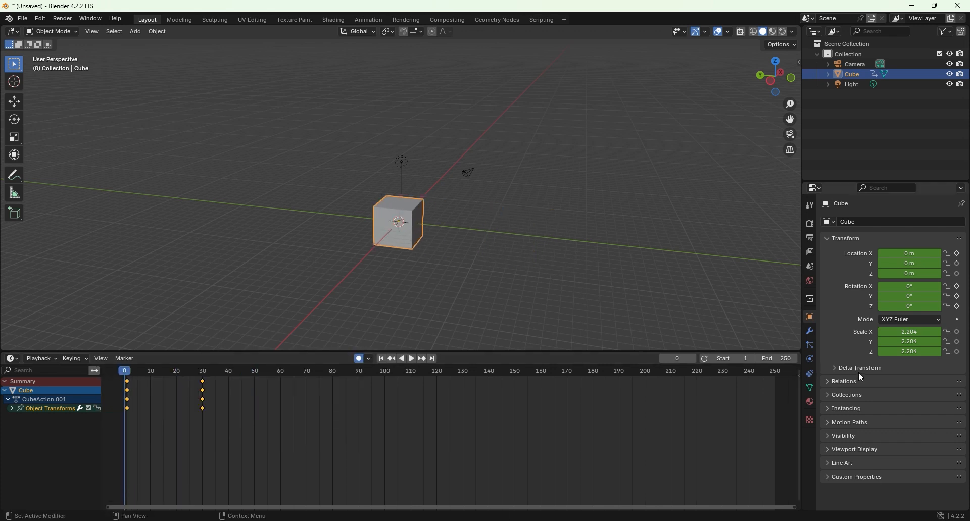
pyautogui.press('space')
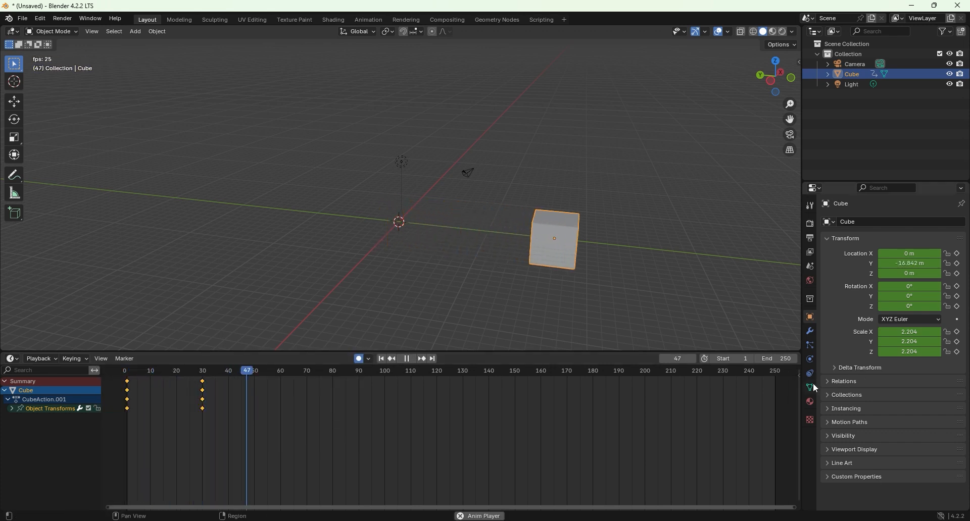
pyautogui.press('space')
pyautogui.moveTo(167, 372); pyautogui.dragTo(131, 374)
pyautogui.press('space')
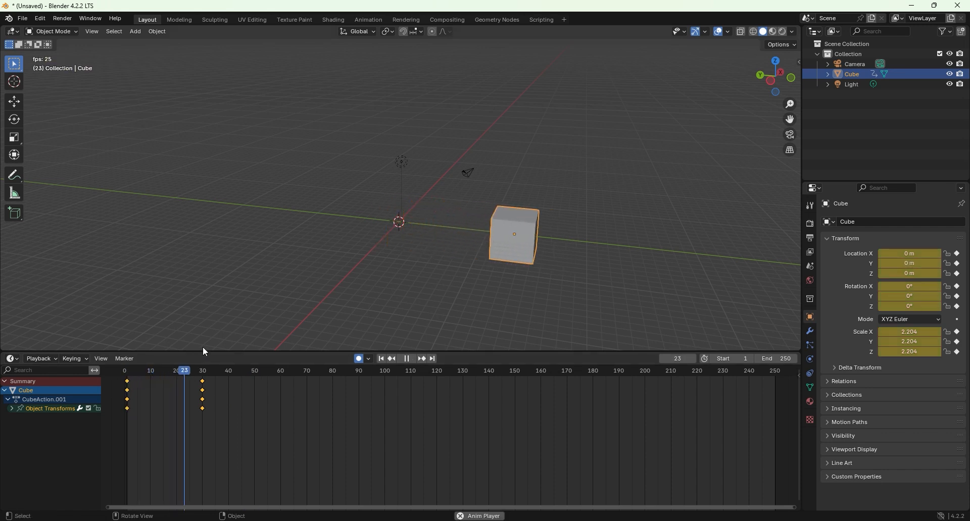
pyautogui.press('space')
# Step: Undo the change of the keyframes to linear interpolation
pyautogui.moveTo(167, 372); pyautogui.dragTo(134, 371)
pyautogui.hotkey('ctrl', 'z')
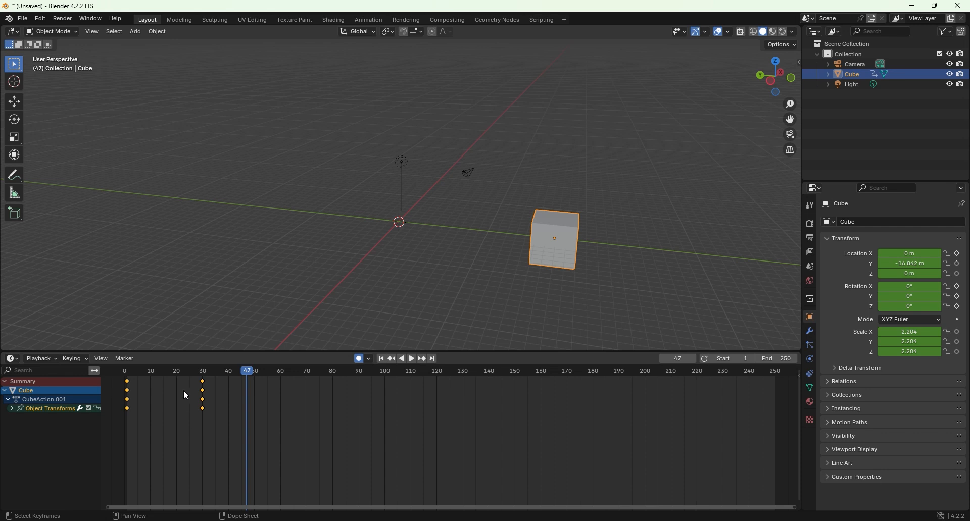
pyautogui.hotkey('ctrl', 'z')
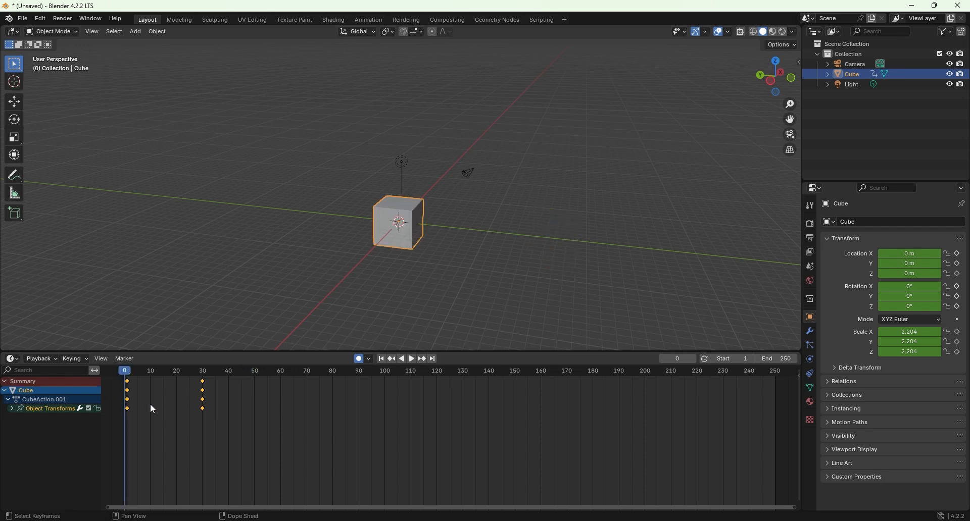
# Step: Switch the timeline area to the Graph Editor and enlarge it to about half the window height
pyautogui.click(12, 360)
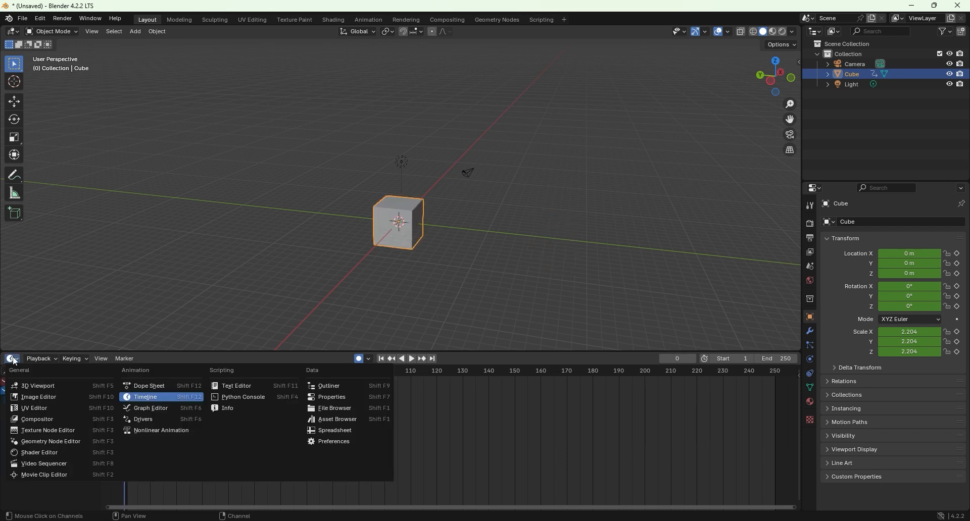
pyautogui.click(143, 410)
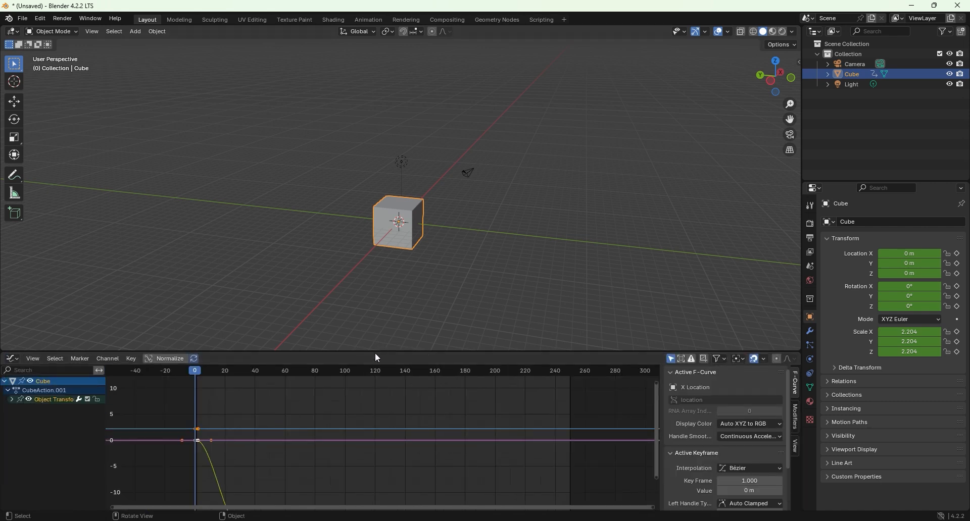
pyautogui.moveTo(376, 354); pyautogui.dragTo(334, 202)
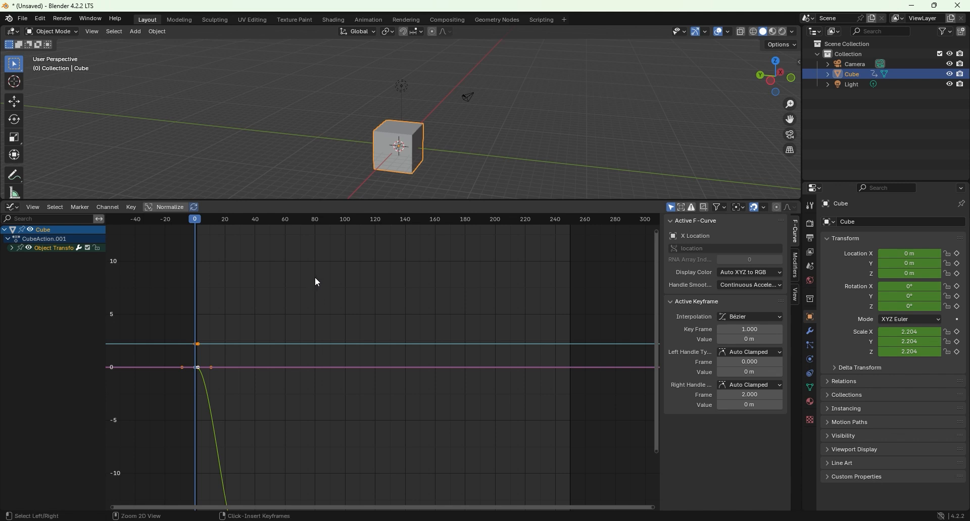
# Step: Select only the Y Location curve's keyframe at frame 30 and play the animation to compare the motion with the curve
pyautogui.click(306, 327)
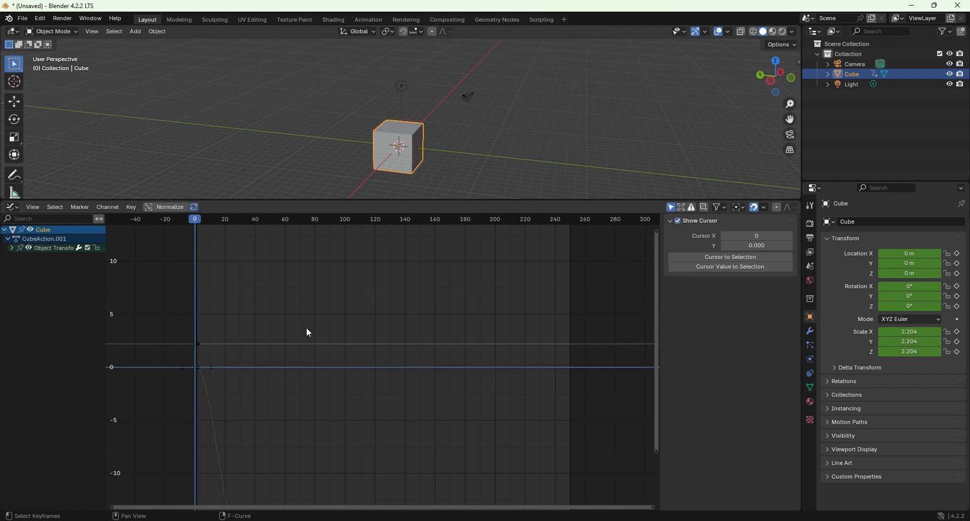
pyautogui.keyDown('ctrl'); pyautogui.moveTo(316, 300); pyautogui.dragTo(326, 369, button='middle'); pyautogui.keyUp('ctrl')
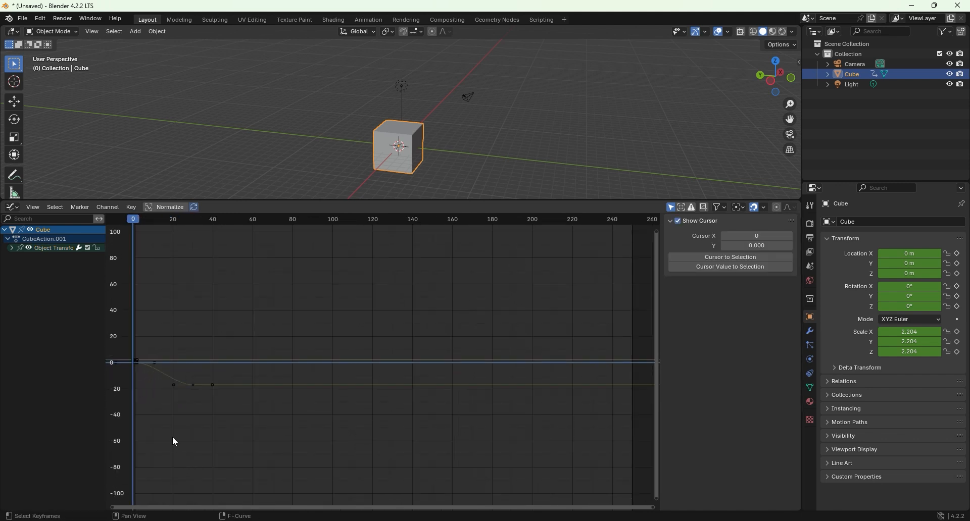
pyautogui.click(194, 385)
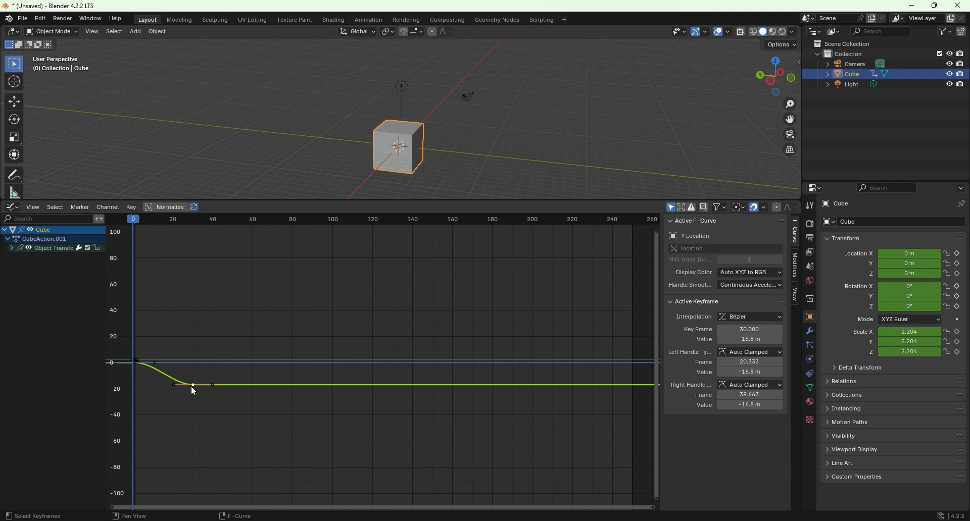
pyautogui.moveTo(178, 414)
pyautogui.keyDown('ctrl'); pyautogui.mouseDown(button='middle')
pyautogui.moveTo(186, 472)
pyautogui.moveTo(191, 424)
pyautogui.moveTo(145, 428)
pyautogui.moveTo(182, 435)
pyautogui.moveTo(165, 437)
pyautogui.moveTo(159, 417)
pyautogui.mouseUp(button='middle'); pyautogui.keyUp('ctrl')
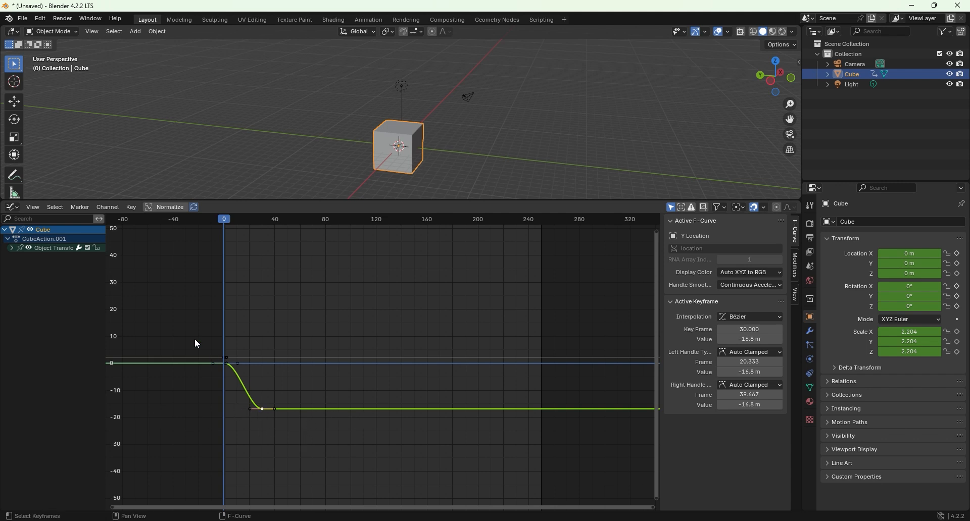
pyautogui.press('space')
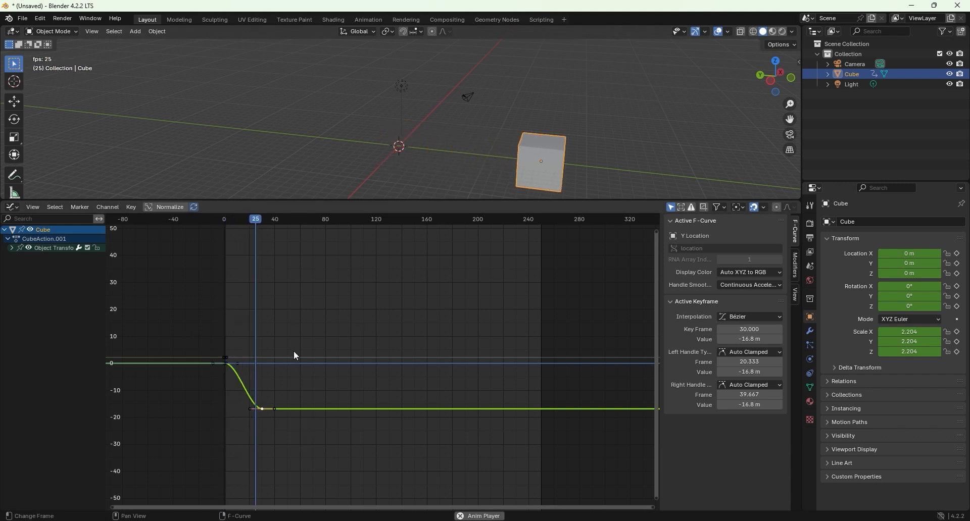
pyautogui.press('space')
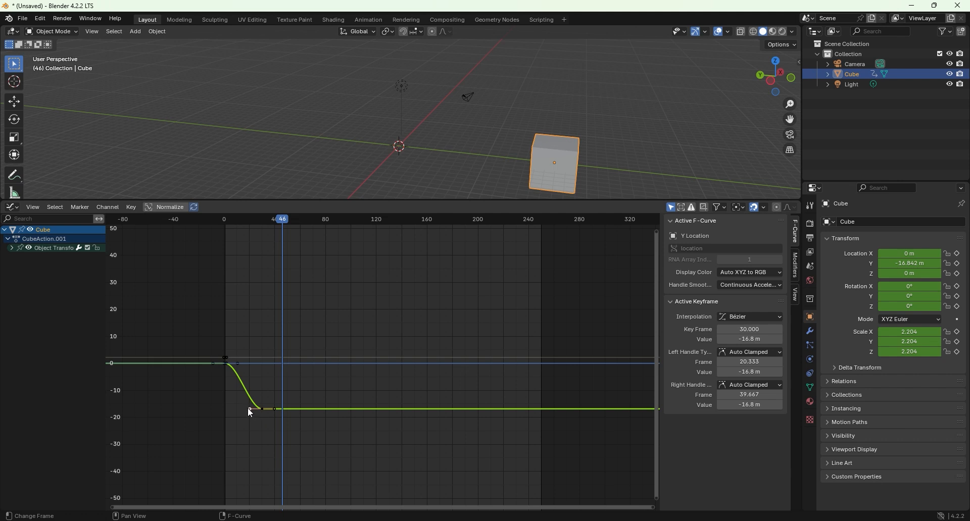
# Step: Move the left handle of the Y Location keyframe at frame 30 to about frame -18, value 18 m, and play the animation
pyautogui.press('g')
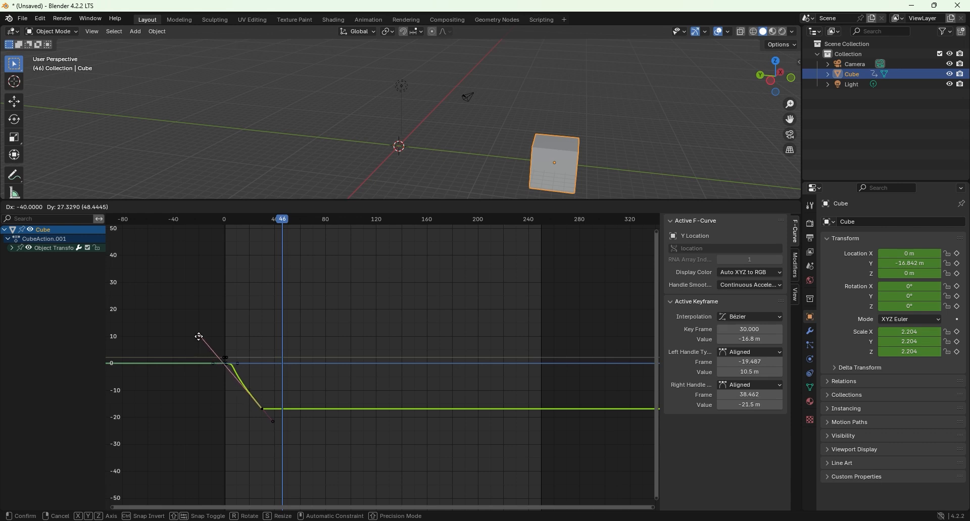
pyautogui.click(202, 315)
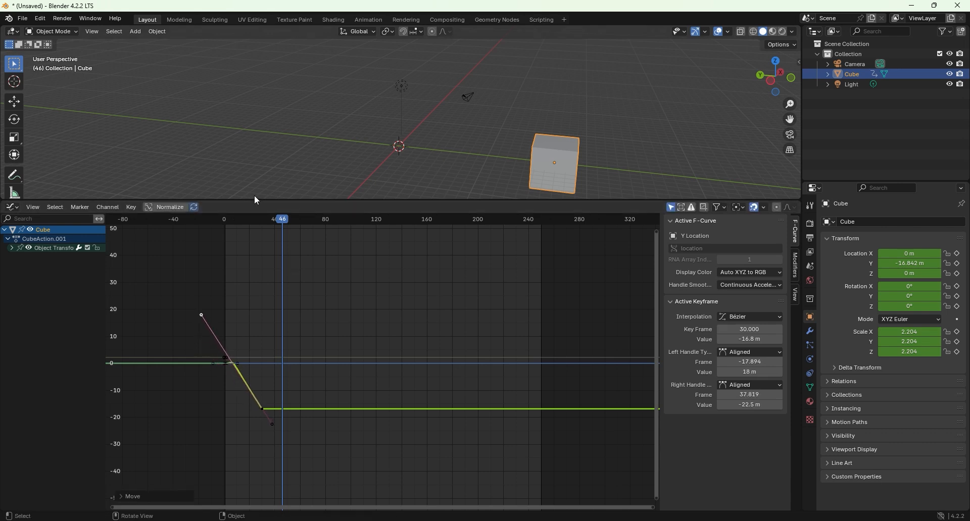
pyautogui.press('space')
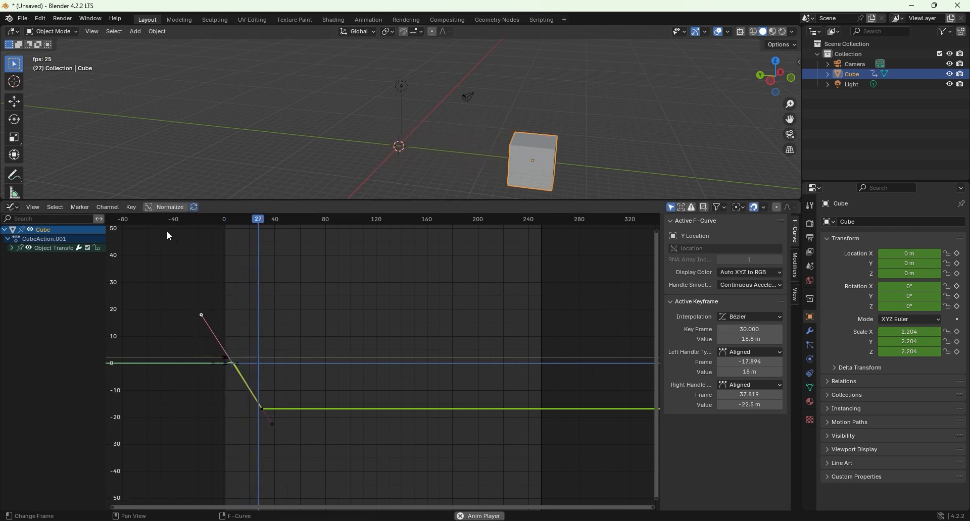
pyautogui.press('space')
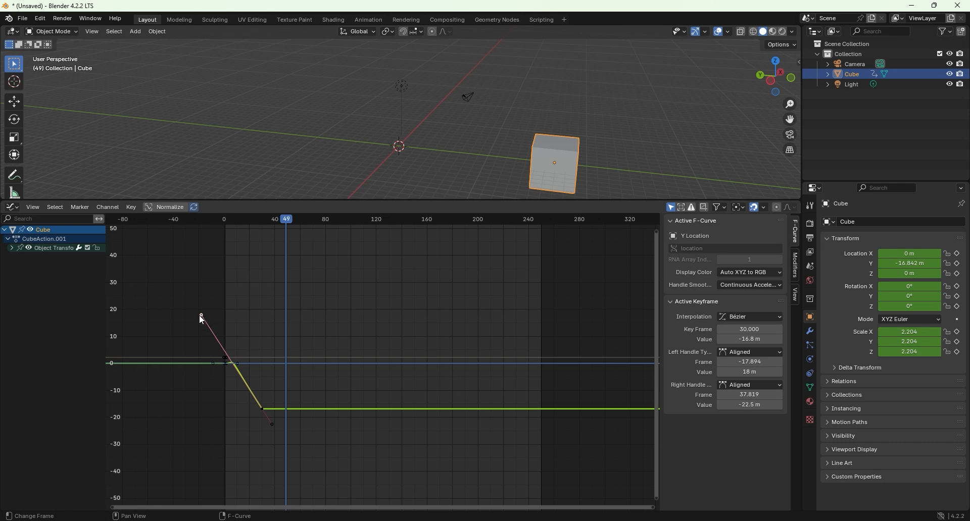
# Step: Pull the same left handle down to about frame 17, value -46 m, and scrub the cube's motion back to frame 0
pyautogui.moveTo(202, 317); pyautogui.dragTo(244, 491)
pyautogui.click(251, 218)
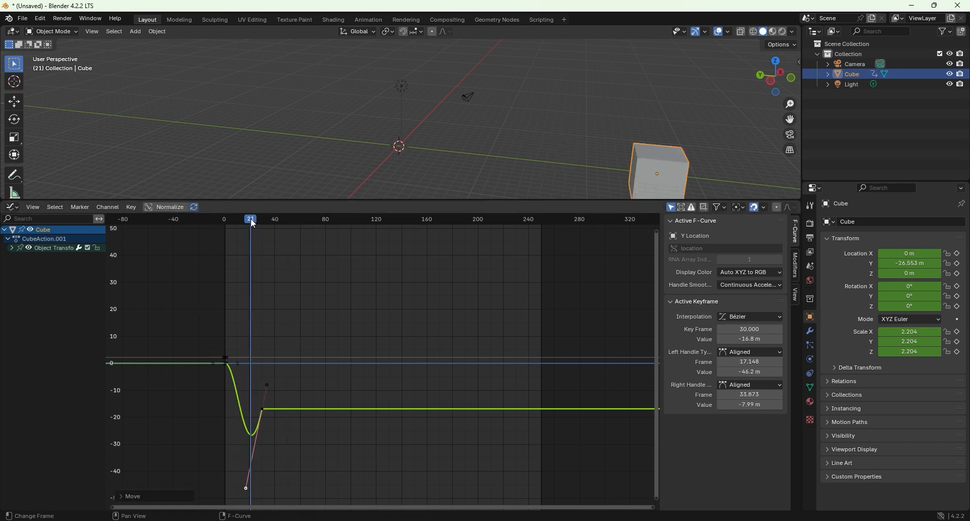
pyautogui.moveTo(251, 219); pyautogui.dragTo(161, 244)
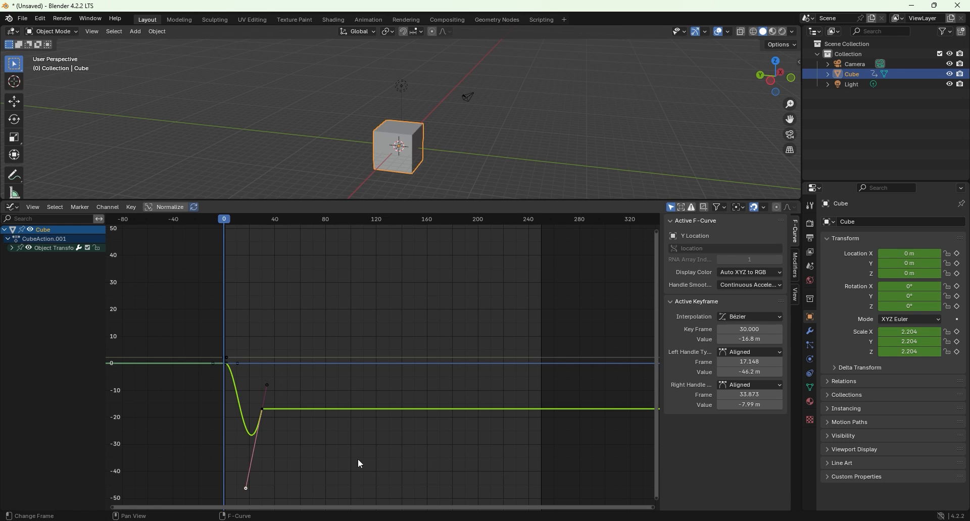
# Step: Play the animation twice from the start to review the cube's motion with the reshaped Y Location curve
pyautogui.press('space')
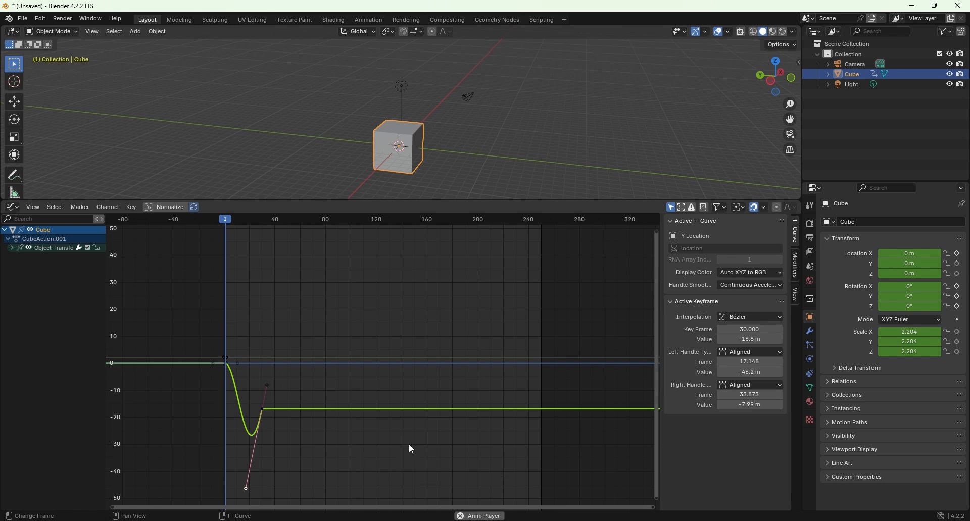
pyautogui.press('space')
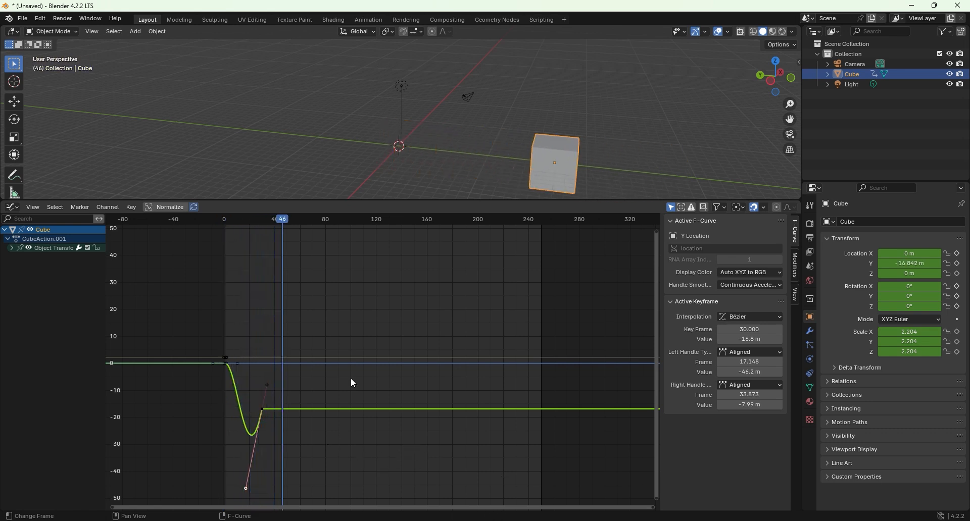
pyautogui.moveTo(258, 217)
pyautogui.mouseDown()
pyautogui.moveTo(224, 220)
pyautogui.moveTo(268, 230)
pyautogui.mouseUp()
pyautogui.press('space')
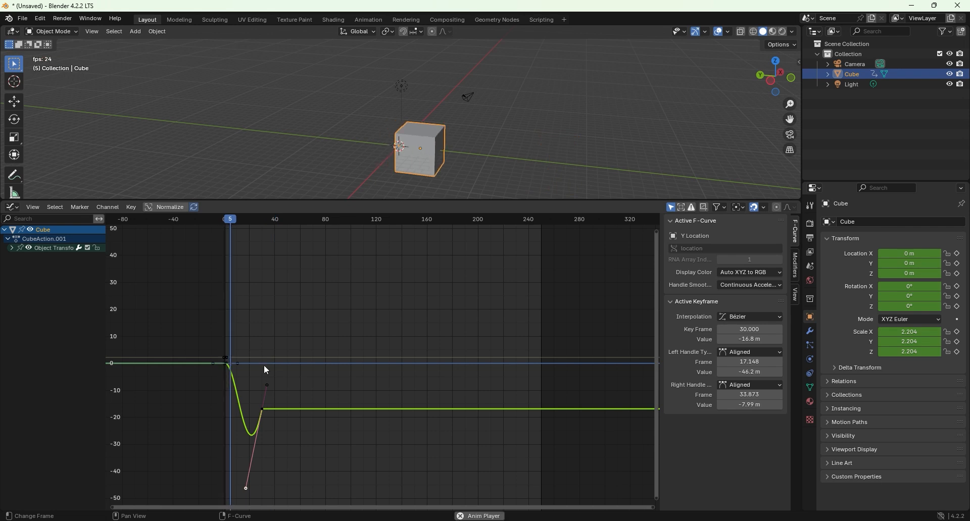
pyautogui.press('space')
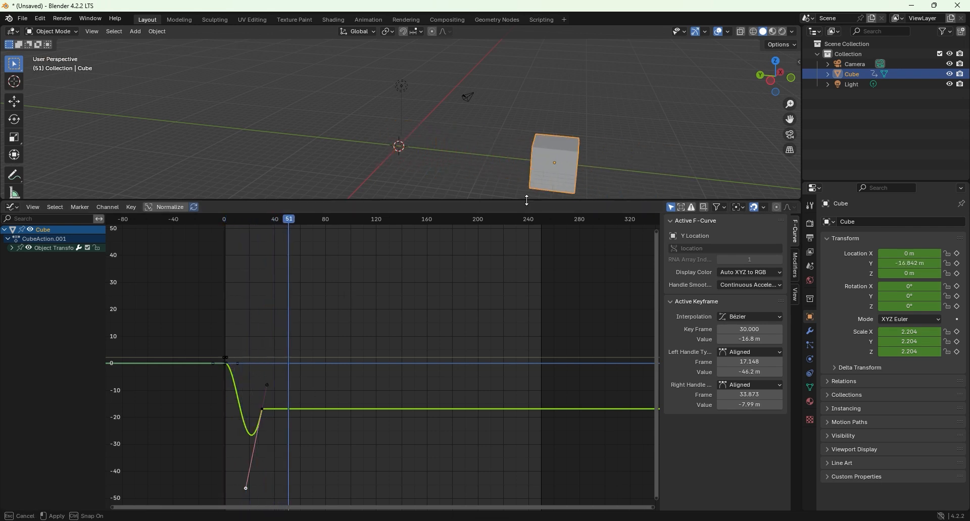
# Step: Shrink the Graph Editor area to about two fifths of the window height and switch it back to the Timeline
pyautogui.moveTo(526, 201); pyautogui.dragTo(516, 329)
pyautogui.click(13, 336)
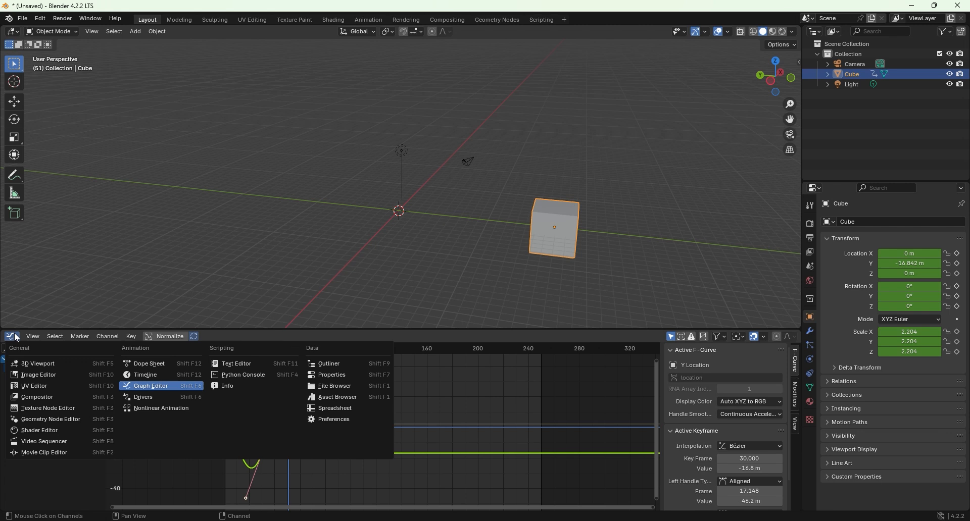
pyautogui.click(15, 338)
pyautogui.click(13, 337)
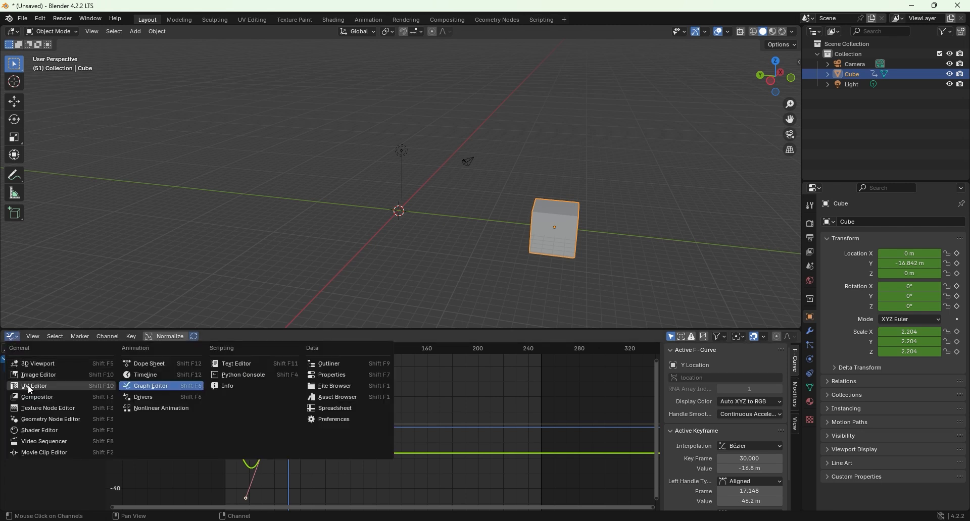
pyautogui.click(147, 375)
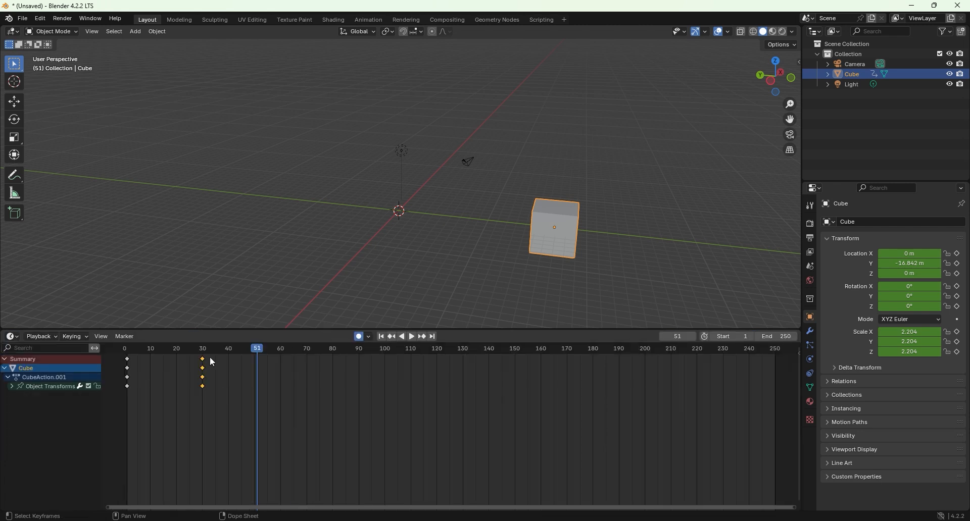
# Step: Return the playhead to frame 0 and briefly play the cube's animation
pyautogui.hotkey('shift', 'Left')
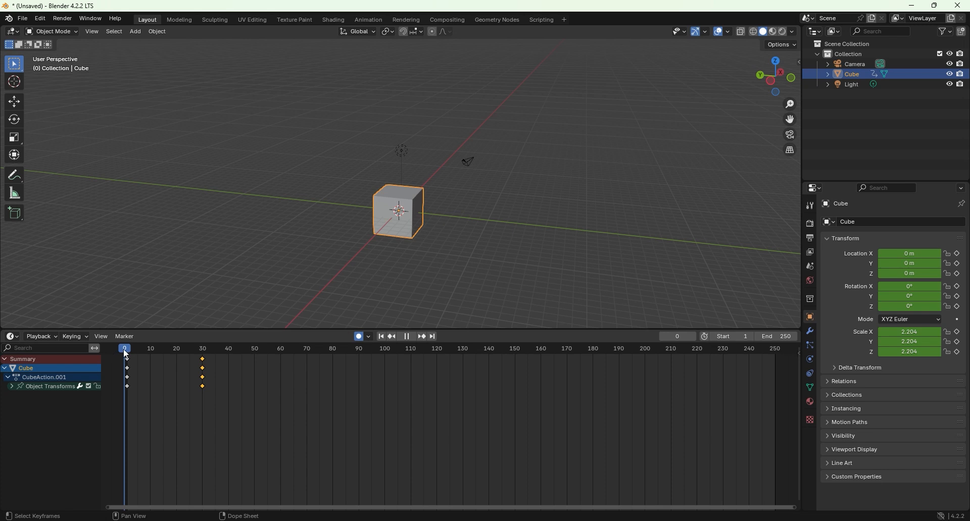
pyautogui.press('space')
pyautogui.press('space')
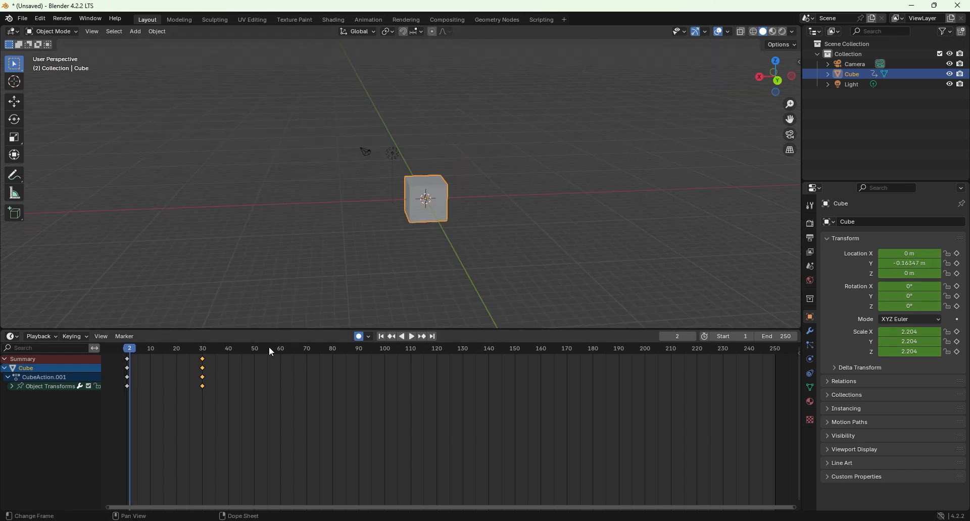
# Step: Open the Shading workspace and set its 3D viewport to rendered shading
pyautogui.moveTo(665, 223); pyautogui.dragTo(633, 267, button='middle')
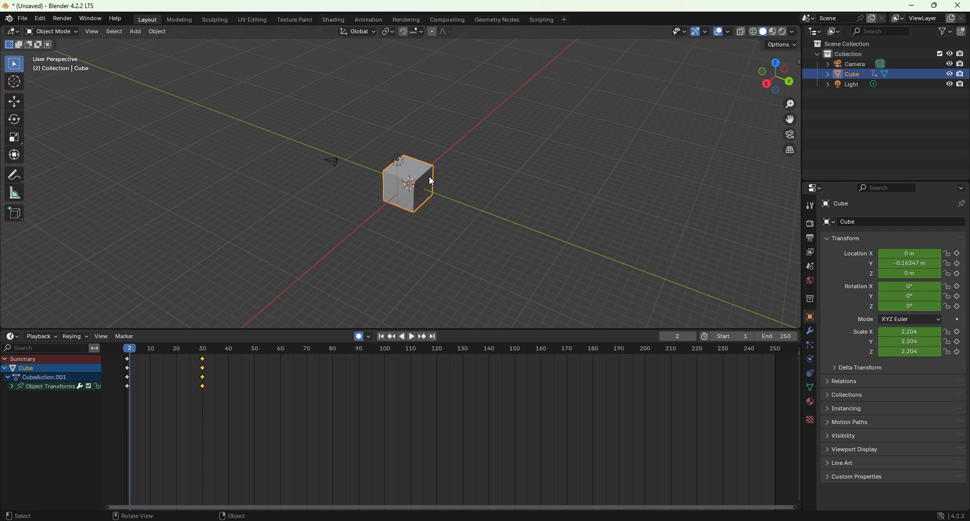
pyautogui.click(331, 20)
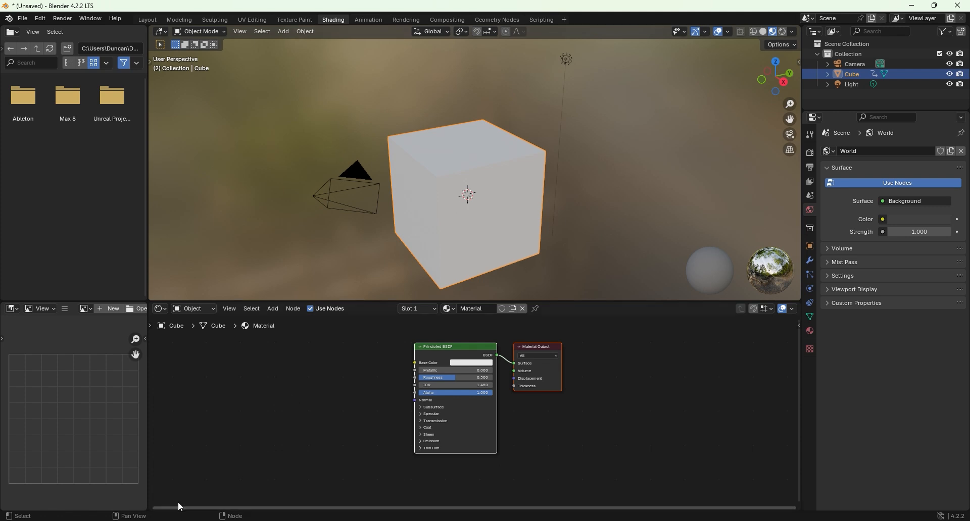
pyautogui.click(783, 33)
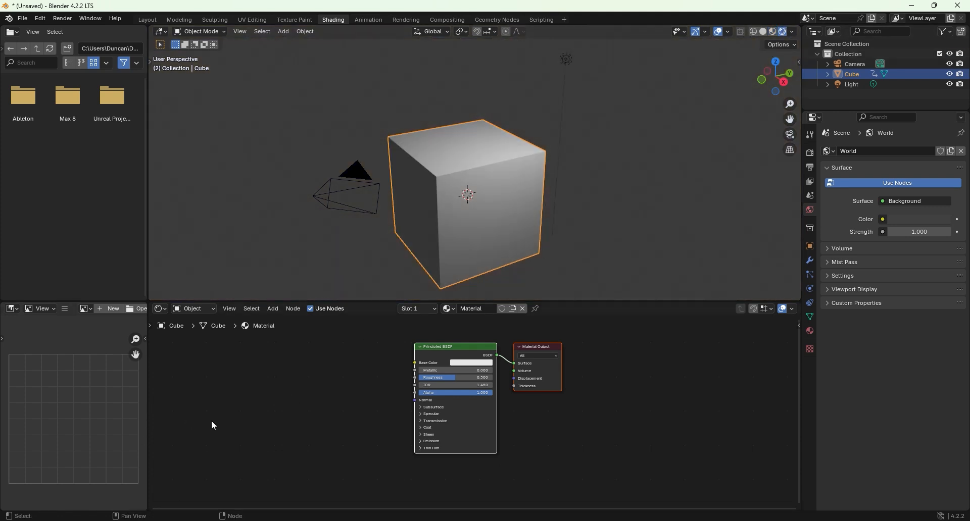
# Step: Add a Wave Texture node to the cube's material and connect its Color output to the Principled BSDF's Base Color
pyautogui.hotkey('shift', 'a')
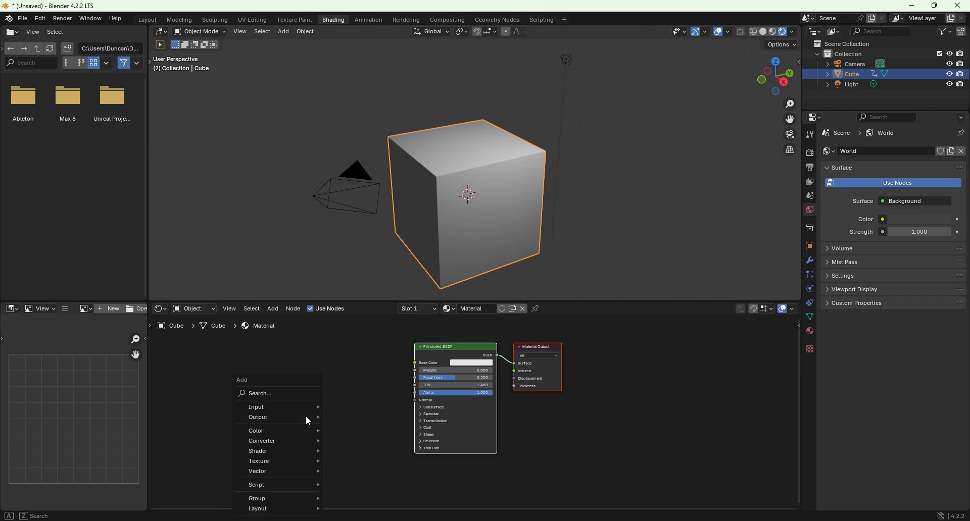
pyautogui.moveTo(305, 459)
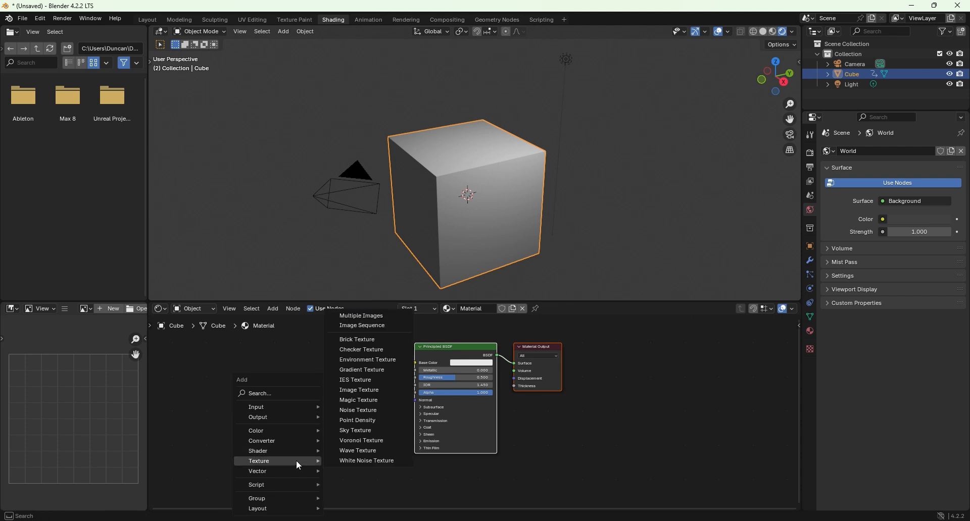
pyautogui.click(362, 451)
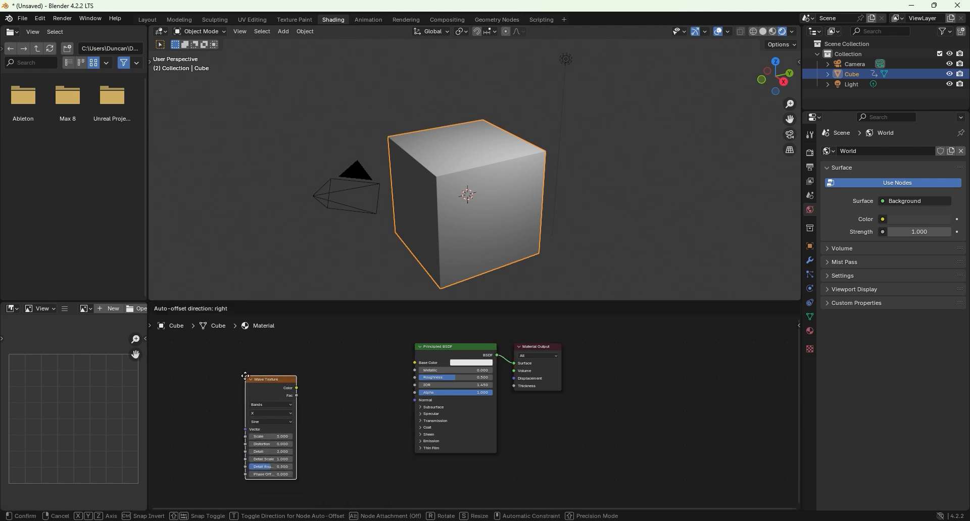
pyautogui.click(268, 385)
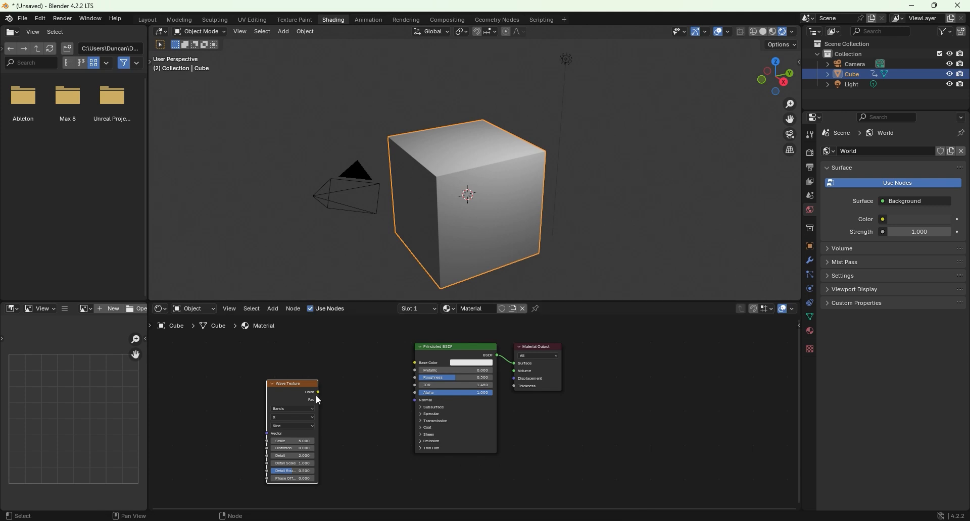
pyautogui.moveTo(319, 393); pyautogui.dragTo(414, 363)
pyautogui.moveTo(404, 263); pyautogui.dragTo(417, 199, button='middle')
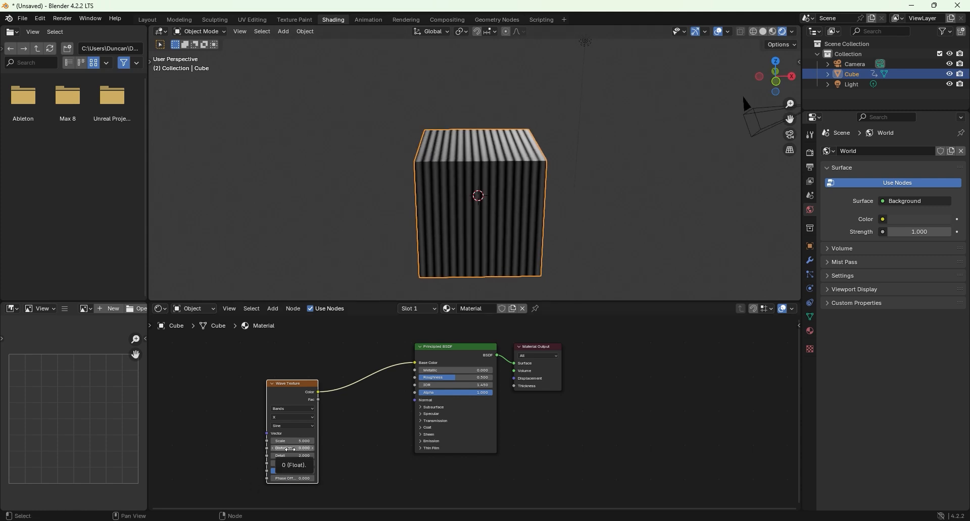
# Step: Try a Distortion of about 31 on the Wave Texture and set it back to 0
pyautogui.moveTo(290, 450)
pyautogui.mouseDown()
pyautogui.moveTo(232, 450)
pyautogui.moveTo(300, 450)
pyautogui.mouseUp()
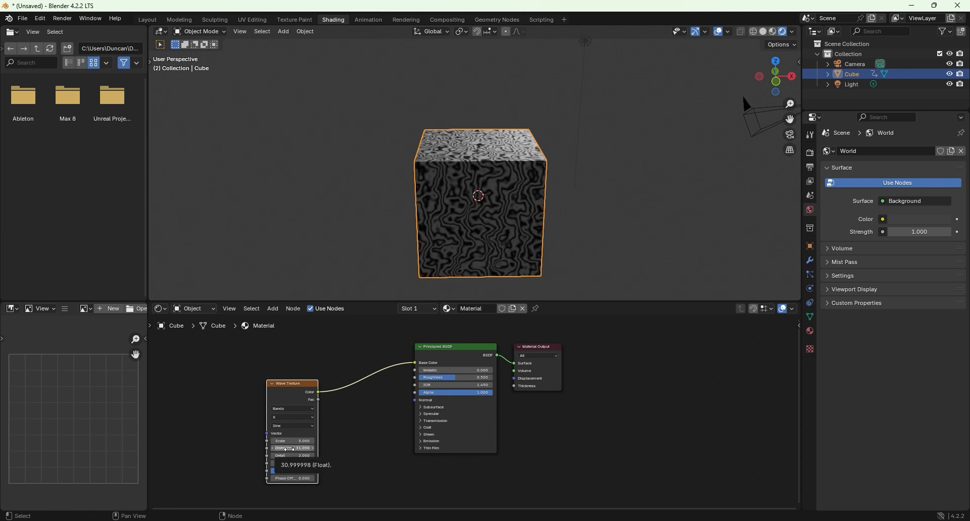
pyautogui.click(289, 449)
pyautogui.write('0')
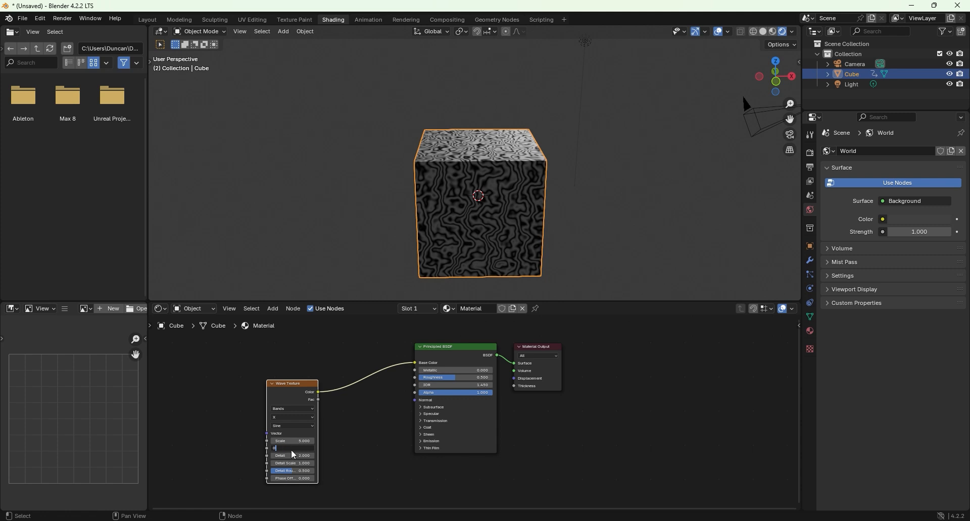
pyautogui.press('Return')
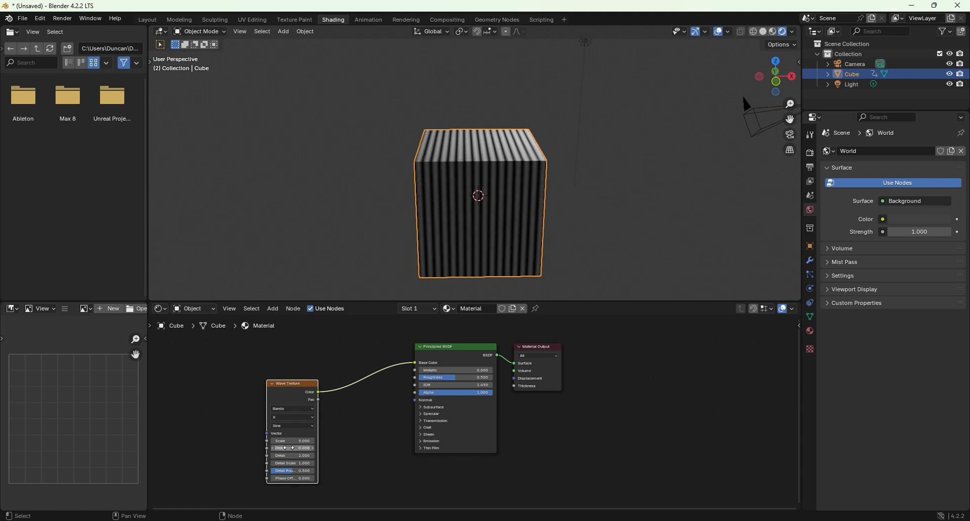
pyautogui.scroll(-1, 292, 449)
pyautogui.scroll(3, 356, 424)
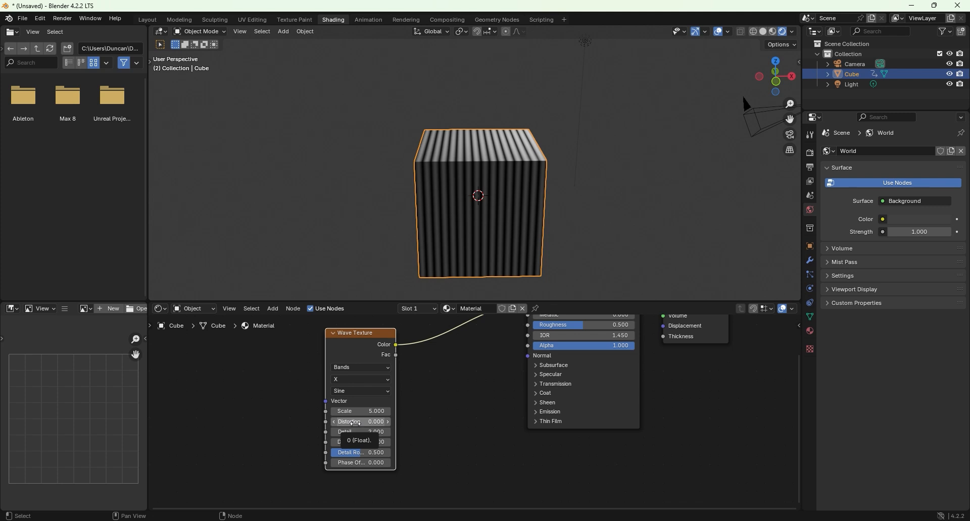
# Step: Switch to the Animation workspace and move the playhead to frame 1
pyautogui.click(367, 19)
pyautogui.click(139, 390)
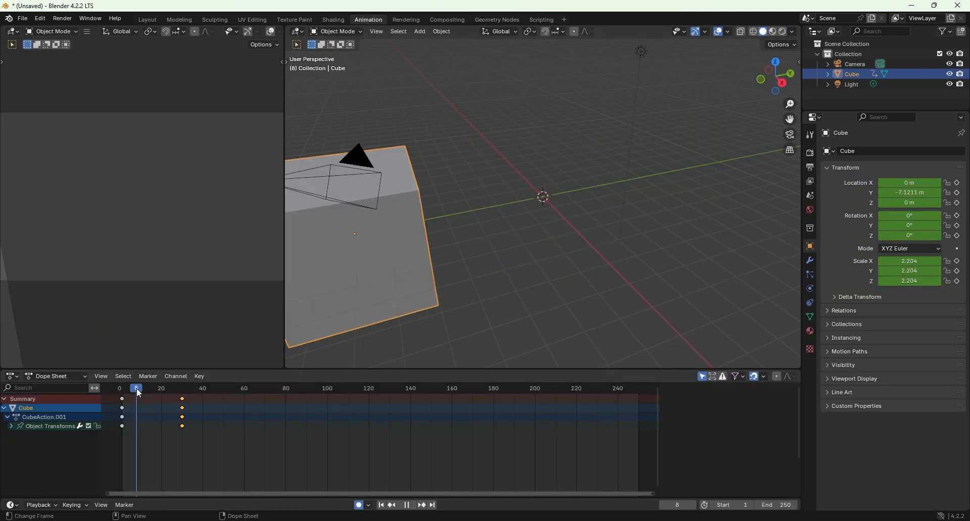
pyautogui.moveTo(138, 393); pyautogui.dragTo(124, 399)
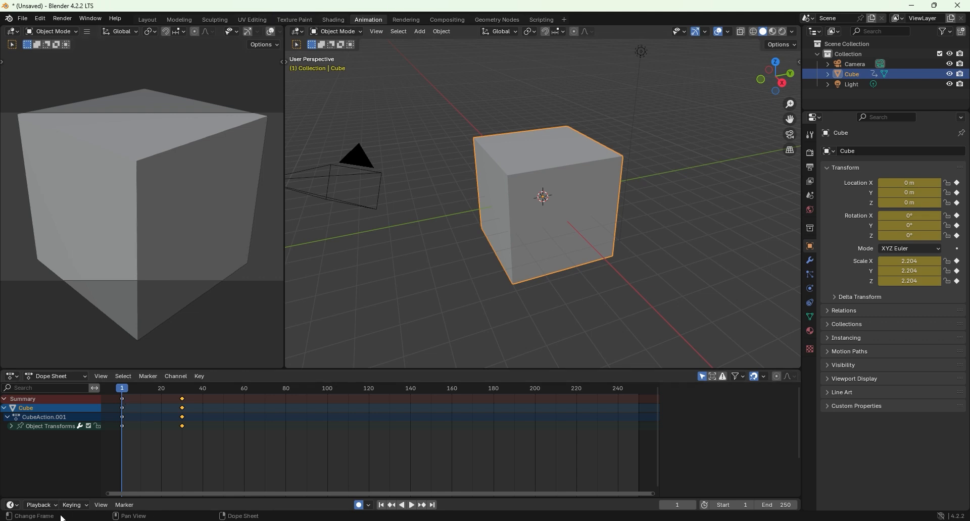
# Step: Back in the Shading workspace, try a Distortion of -7.8 on the Wave Texture, reset it to 0 and keyframe it at frame 1
pyautogui.click(329, 21)
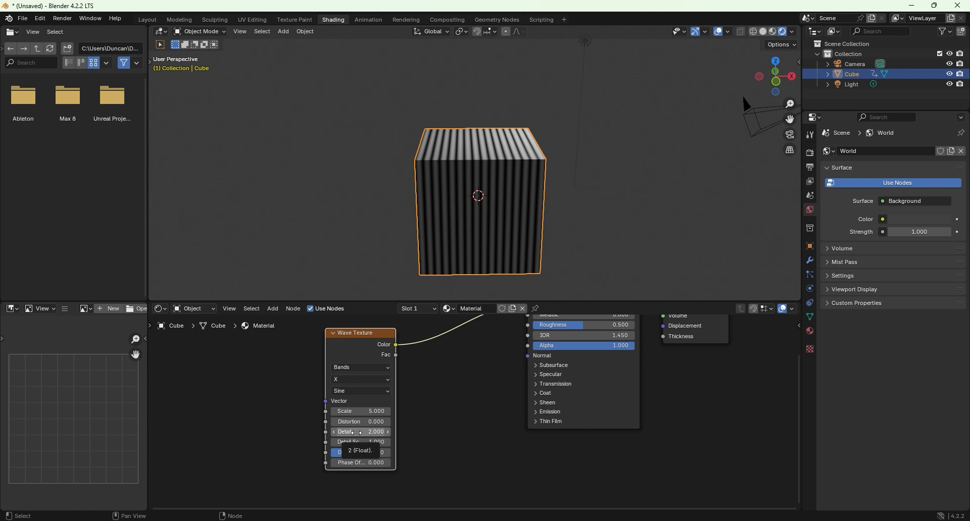
pyautogui.moveTo(353, 422); pyautogui.dragTo(257, 422)
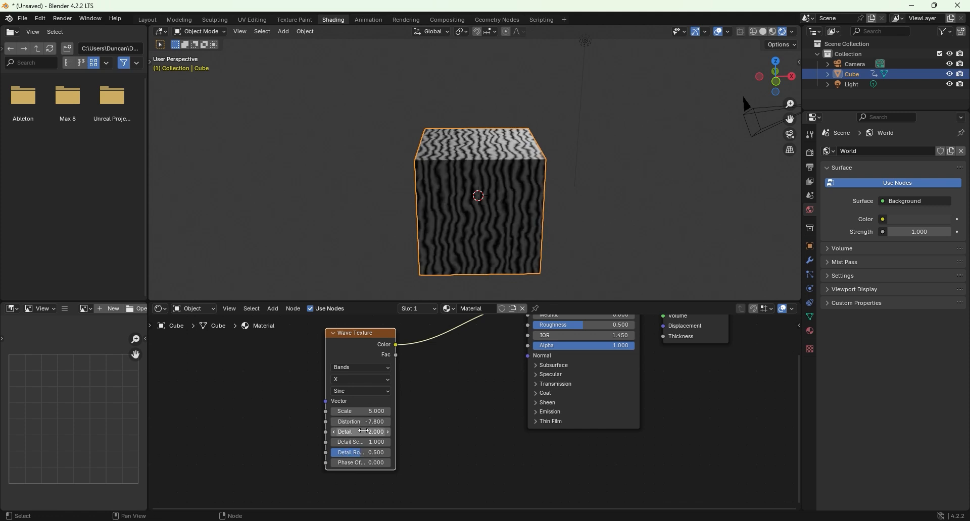
pyautogui.press('BackSpace')
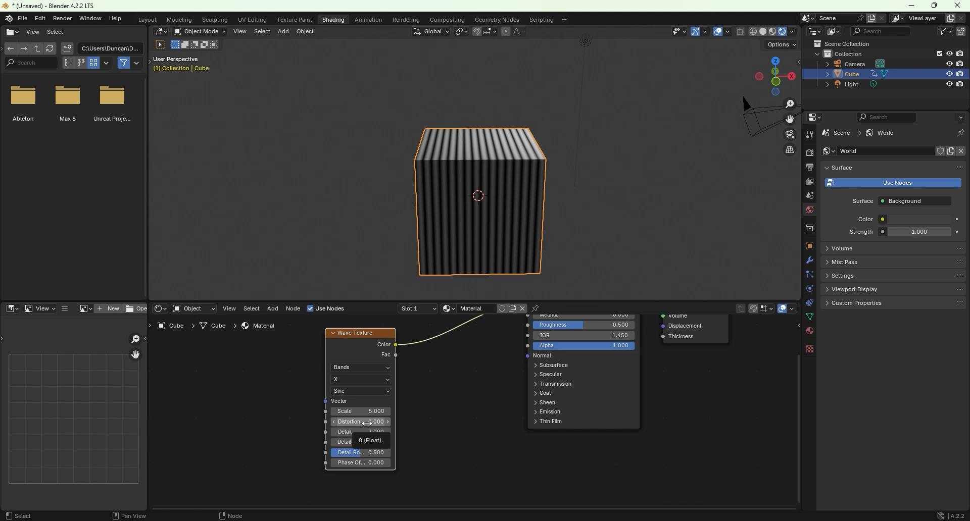
pyautogui.press('i')
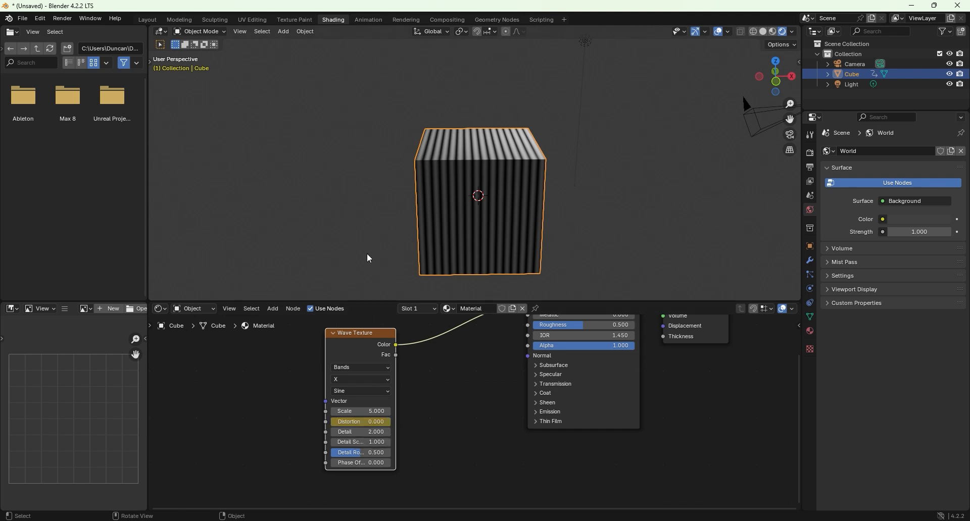
# Step: Return to the Animation workspace and change its Dope Sheet area to a Timeline
pyautogui.click(371, 19)
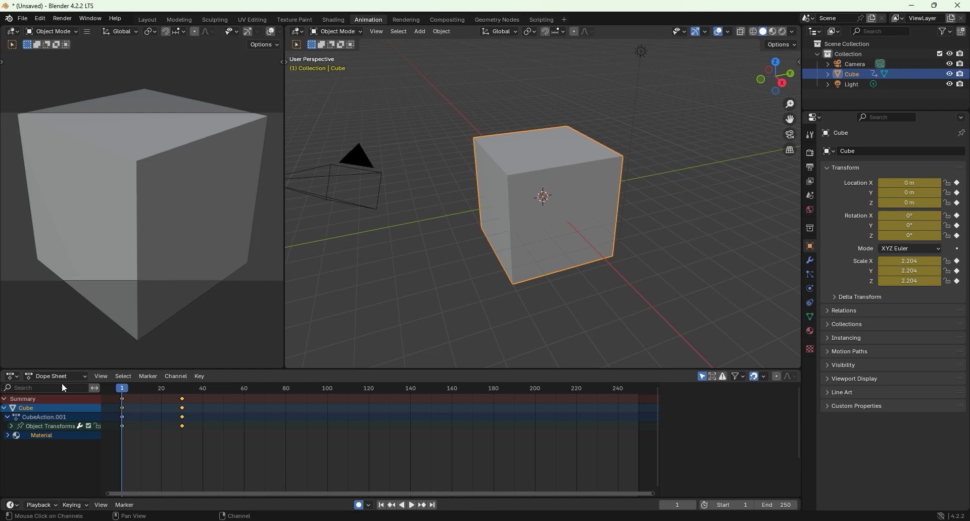
pyautogui.click(12, 376)
pyautogui.click(150, 414)
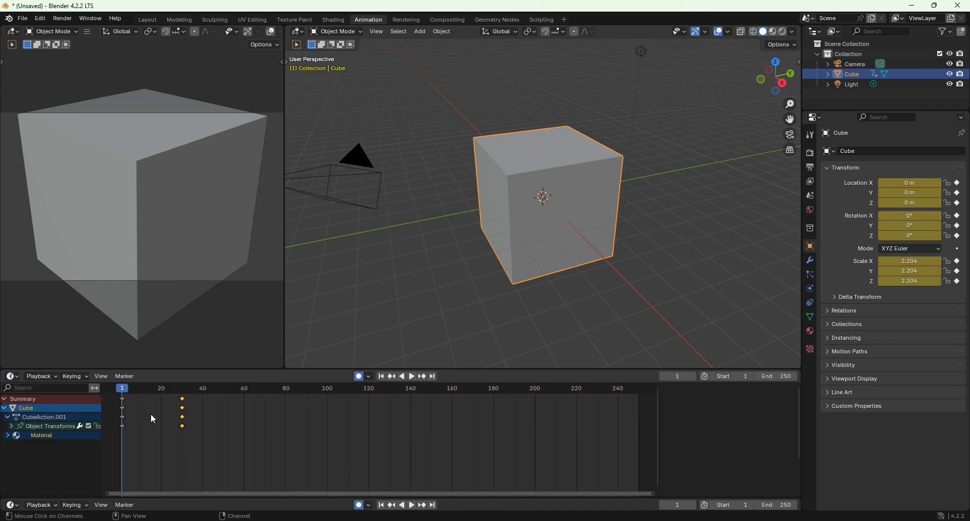
# Step: At frame 30, set the Wave Texture's Distortion to 62.3 in the Shading workspace and keyframe it
pyautogui.click(185, 395)
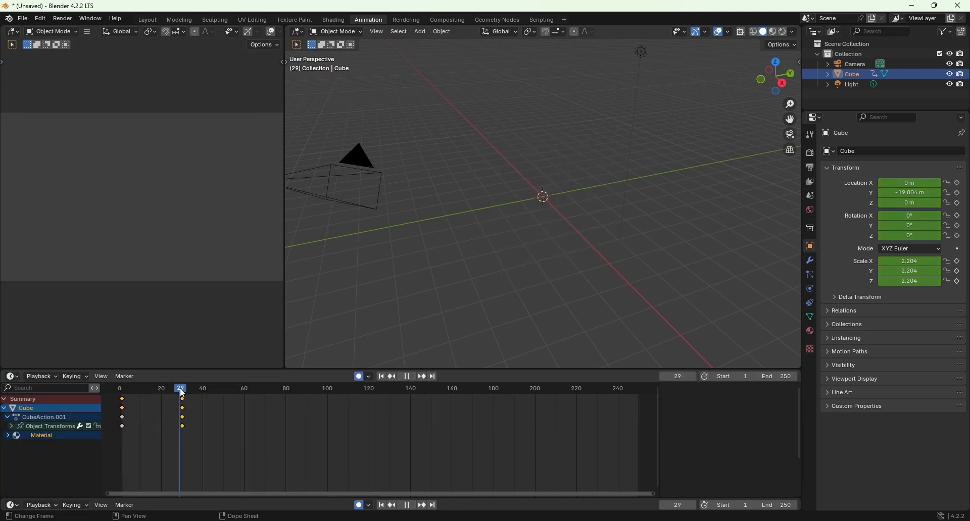
pyautogui.press('space')
pyautogui.click(184, 394)
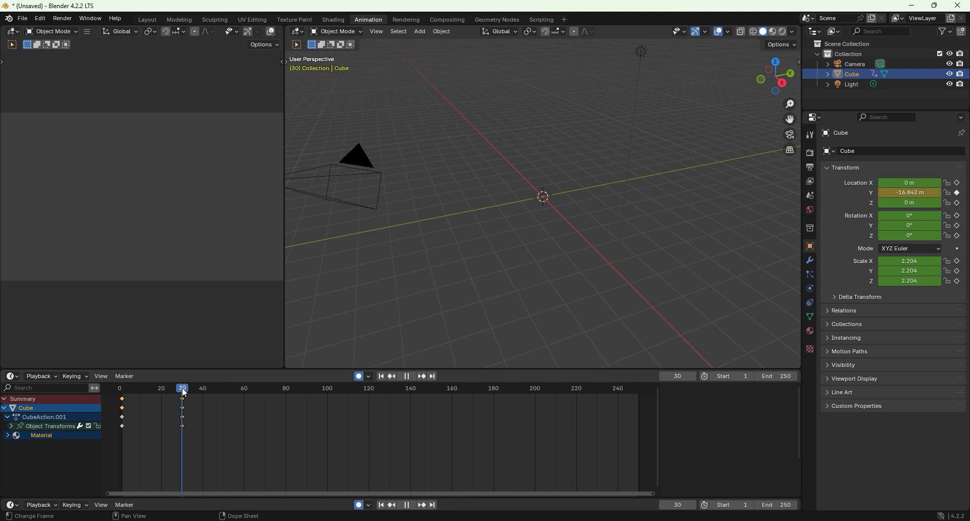
pyautogui.click(334, 20)
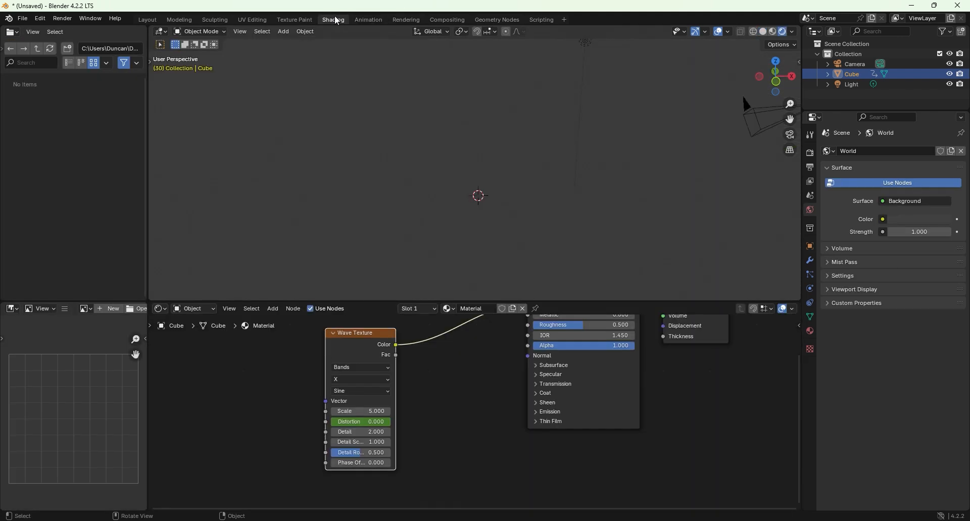
pyautogui.moveTo(362, 422)
pyautogui.mouseDown()
pyautogui.moveTo(384, 422)
pyautogui.moveTo(370, 422)
pyautogui.mouseUp()
pyautogui.press('i')
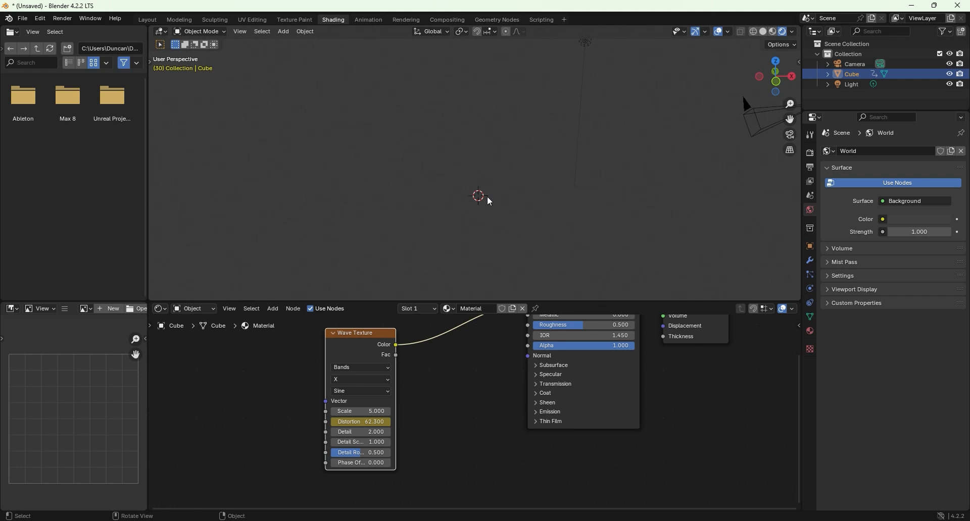
# Step: Frame the selected cube in the Shading viewport and inspect its distorted wave pattern from a distance
pyautogui.press('`')
pyautogui.click(544, 232)
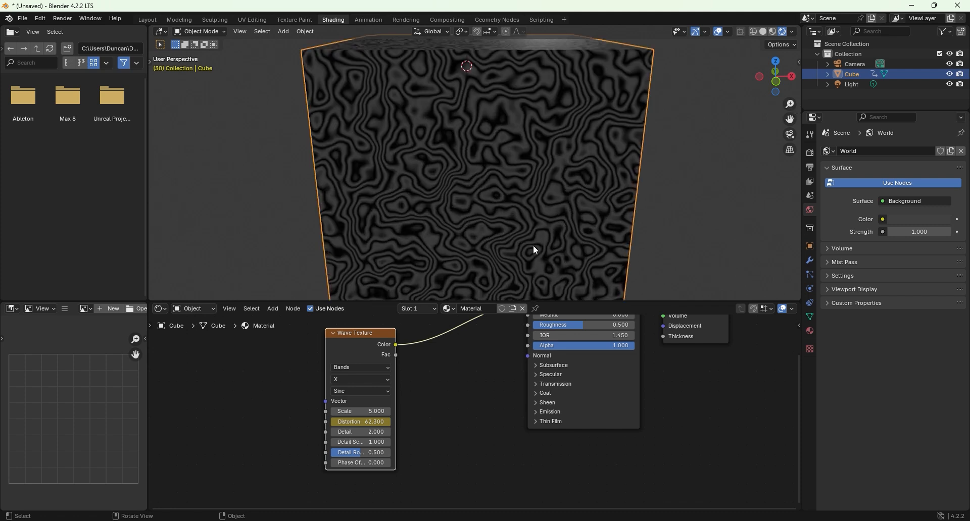
pyautogui.scroll(-8, 533, 244)
pyautogui.moveTo(532, 217); pyautogui.dragTo(455, 192, button='middle')
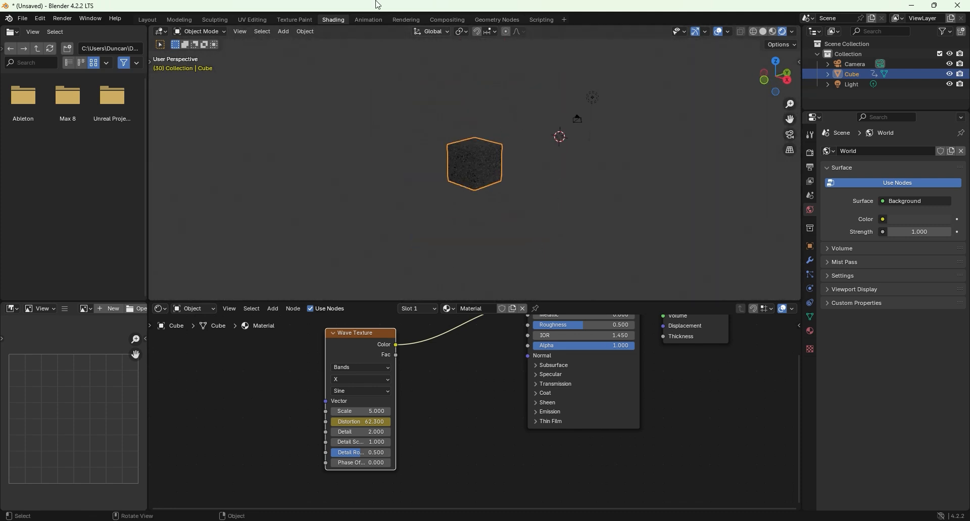
# Step: Return to the Animation workspace, frame the cube in the perspective viewport and display that viewport in Rendered shading
pyautogui.click(369, 19)
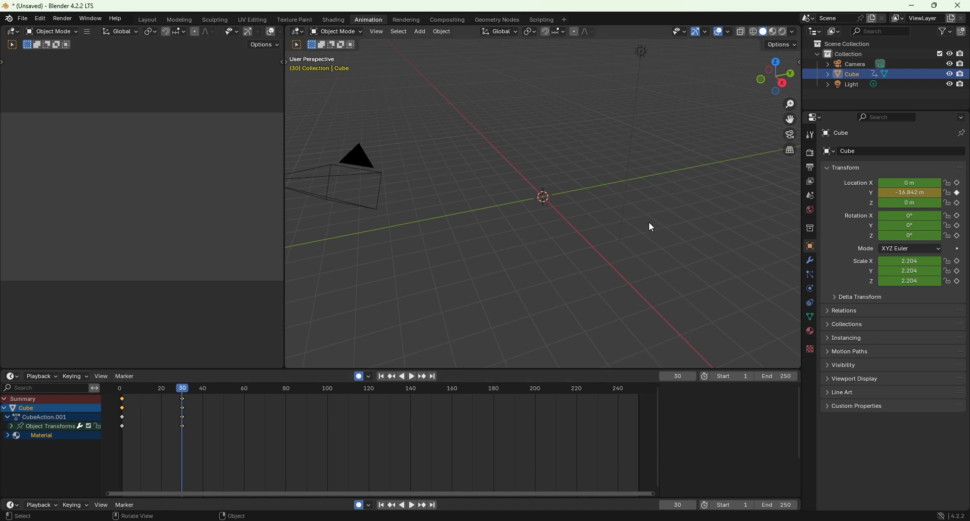
pyautogui.press('`')
pyautogui.click(731, 260)
pyautogui.click(782, 31)
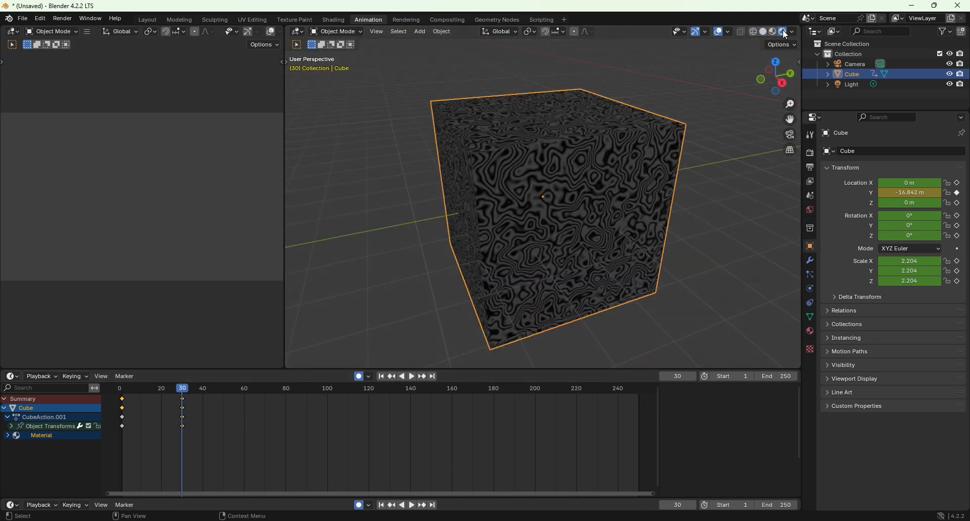
# Step: Play the animation from frame 1 to review the cube's movement and changing texture, and stop the playback
pyautogui.click(123, 389)
pyautogui.press('space')
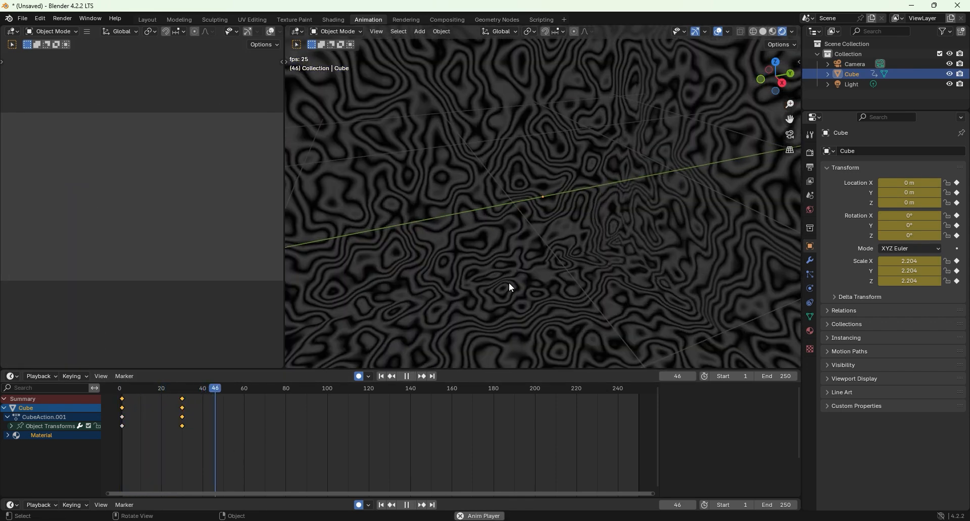
pyautogui.moveTo(197, 388); pyautogui.dragTo(157, 401)
pyautogui.press('space')
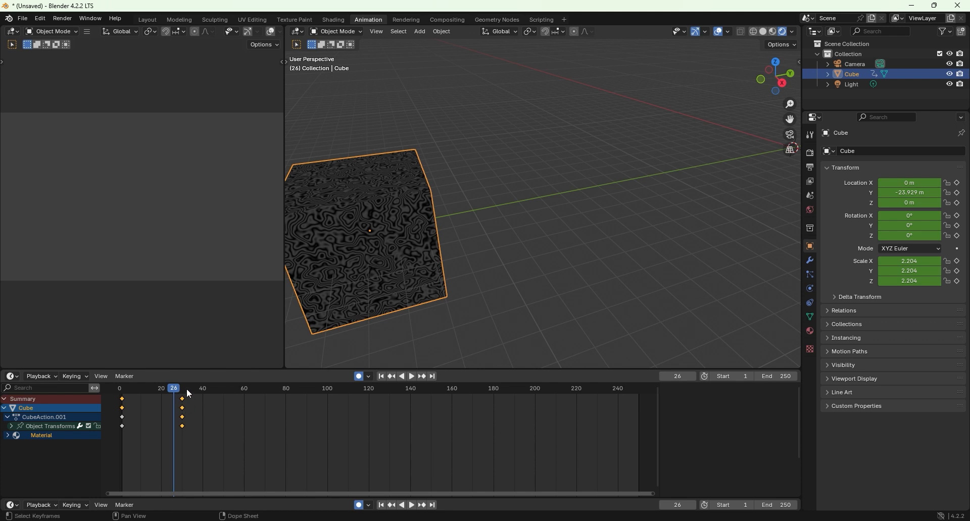
# Step: Move the playhead to frame 30 and set the scene's end frame to 30
pyautogui.moveTo(185, 389); pyautogui.dragTo(183, 386)
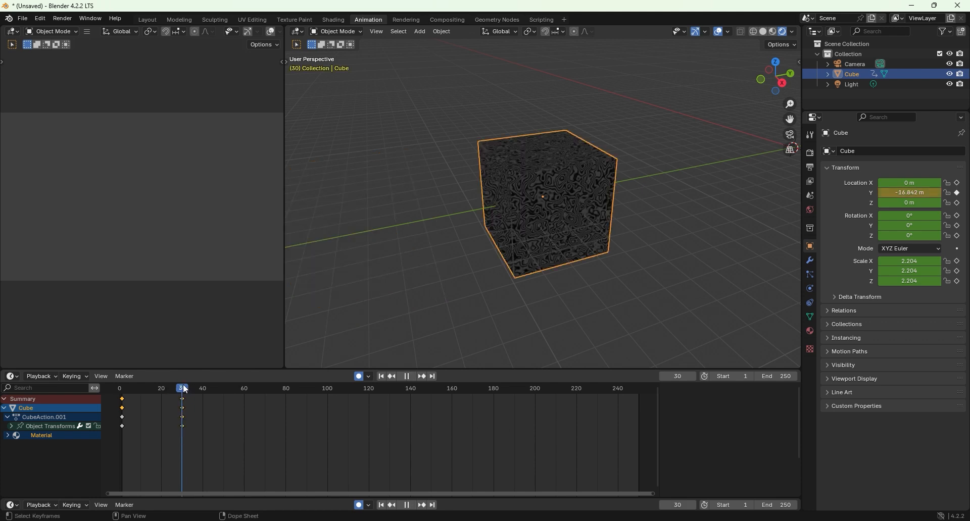
pyautogui.click(778, 505)
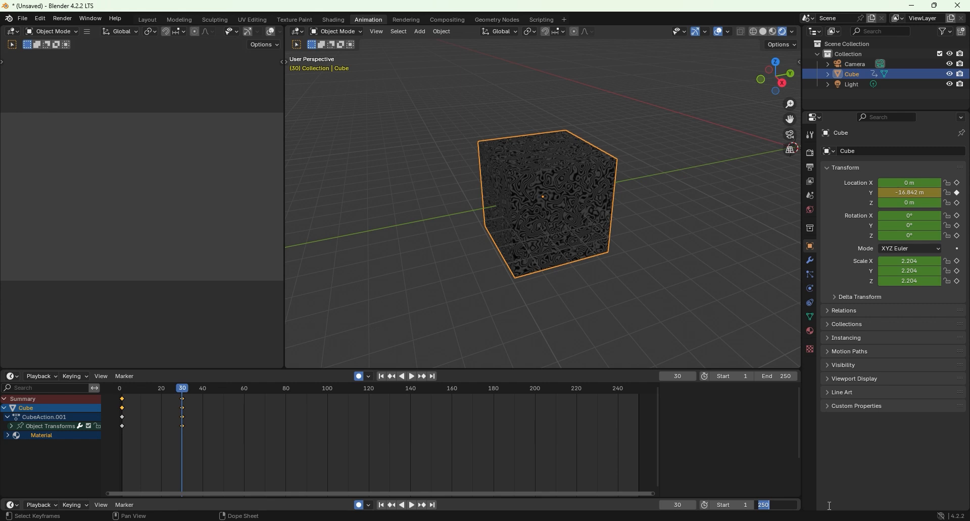
pyautogui.write('30')
pyautogui.press('Return')
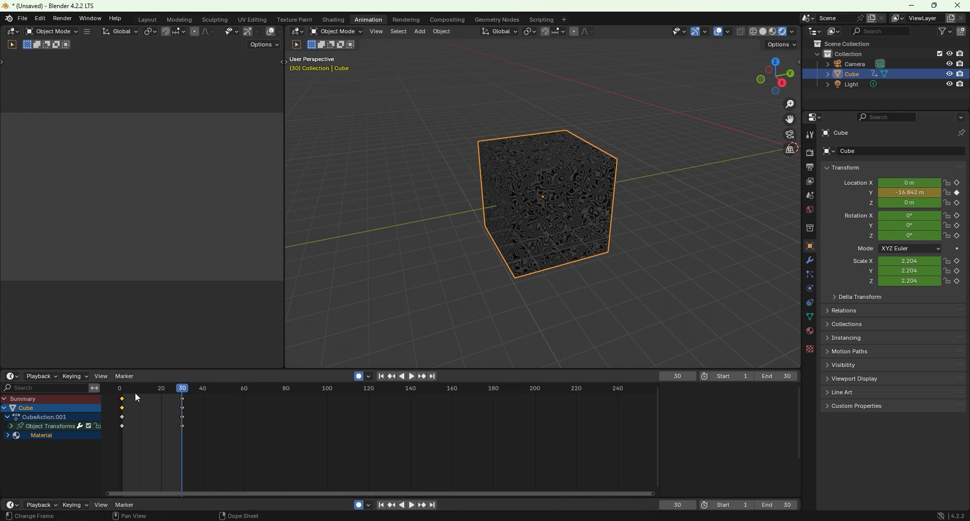
# Step: While the animation loops, expand the cube's transform channels and delete the Y Location keyframe at frame 30
pyautogui.press('space')
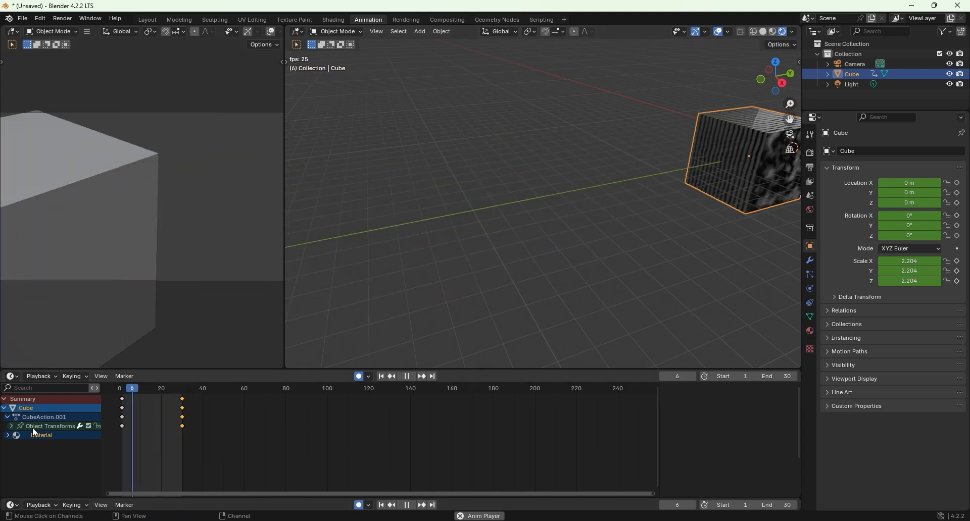
pyautogui.click(7, 418)
pyautogui.press('n')
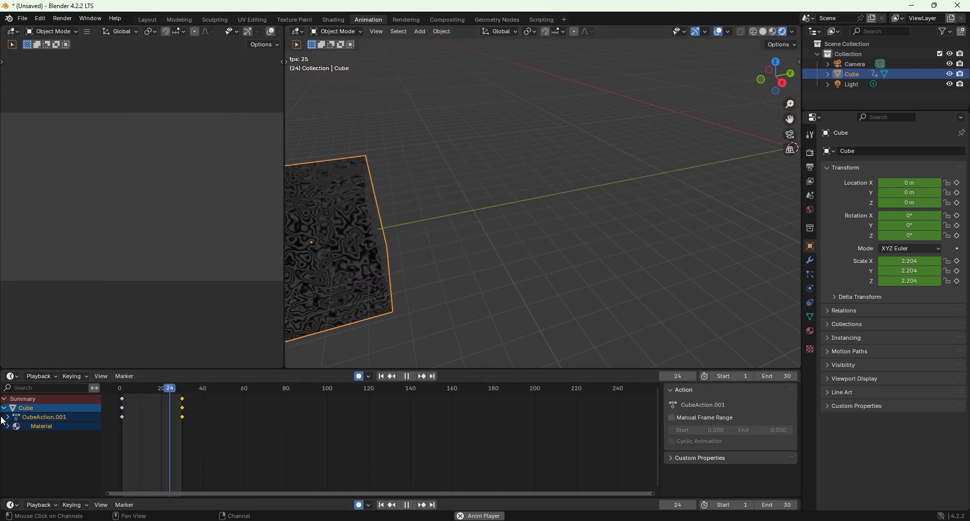
pyautogui.click(7, 417)
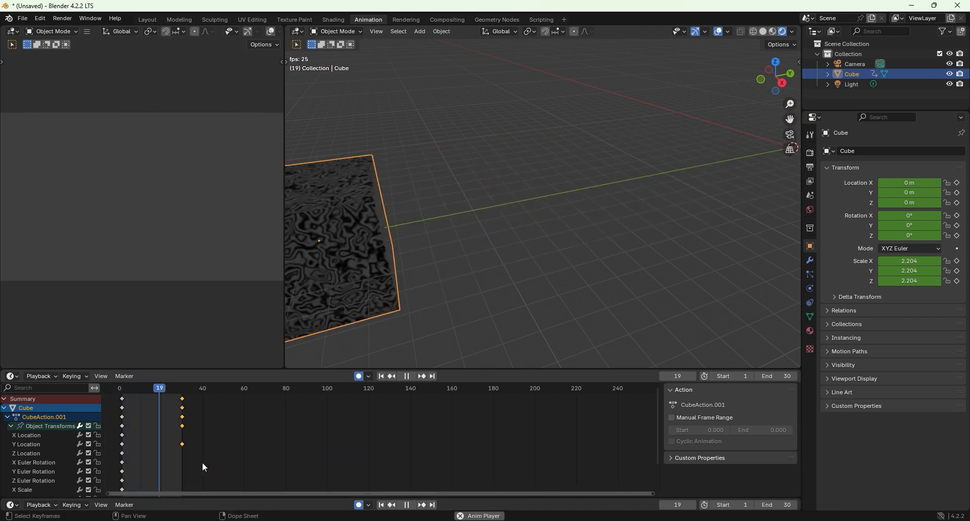
pyautogui.press('x')
pyautogui.click(199, 448)
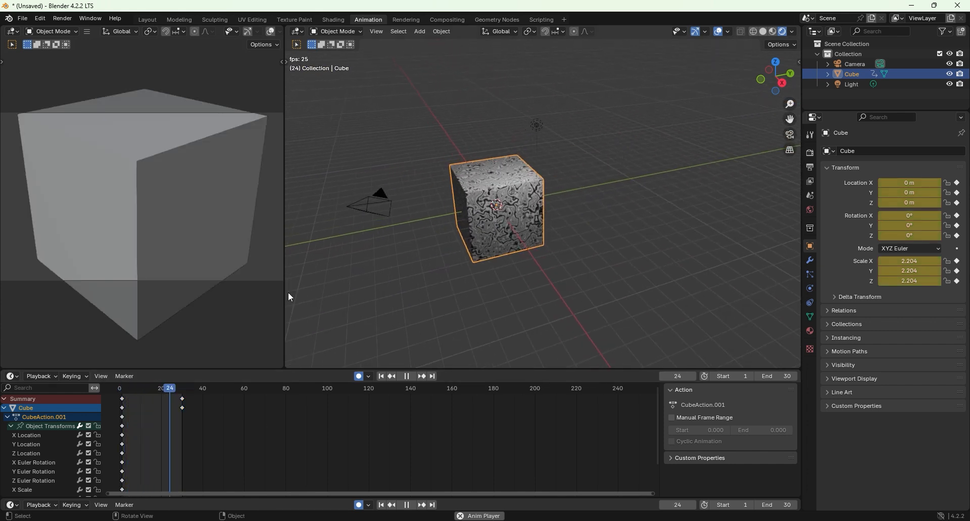
# Step: Stop the playback, widen the camera view area slightly and display it in Rendered shading
pyautogui.moveTo(560, 256); pyautogui.dragTo(427, 289, button='middle')
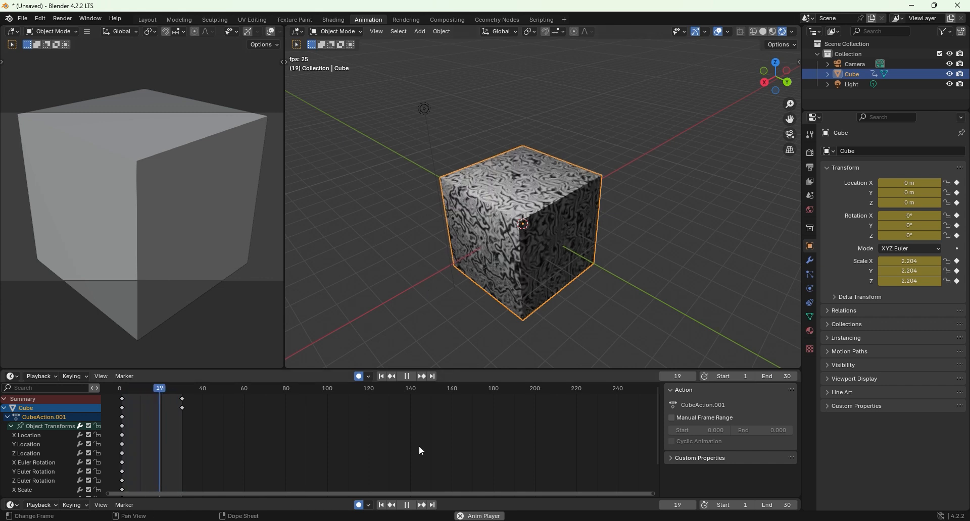
pyautogui.press('space')
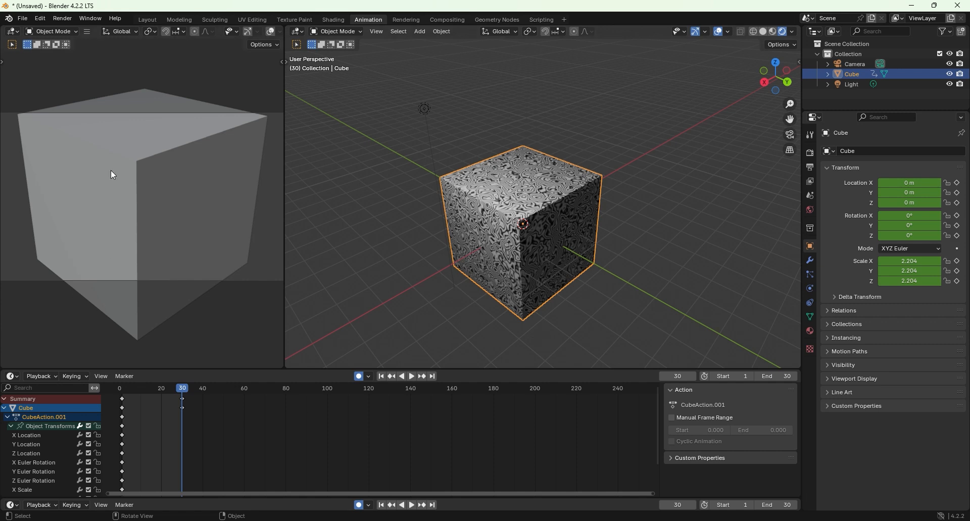
pyautogui.scroll(3, 340, 242)
pyautogui.scroll(-8, 414, 251)
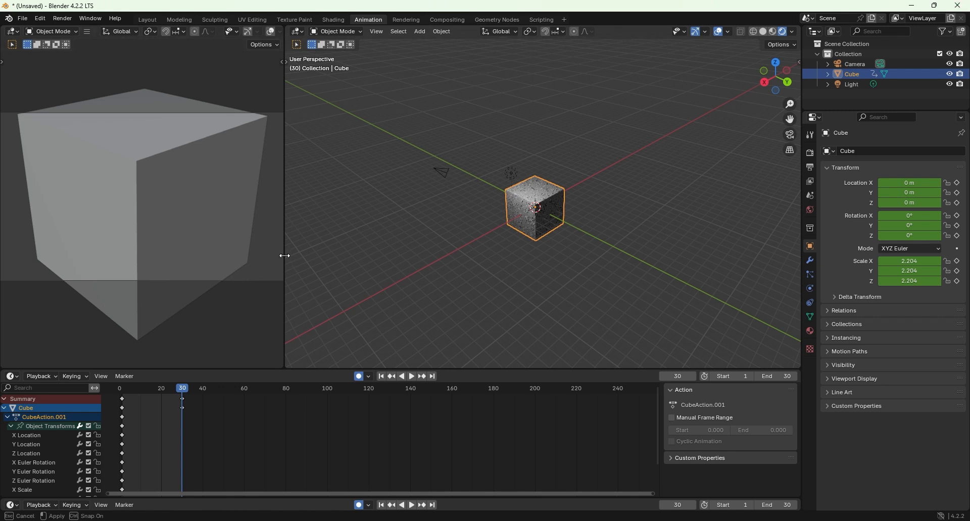
pyautogui.moveTo(282, 258); pyautogui.dragTo(624, 236)
pyautogui.click(605, 32)
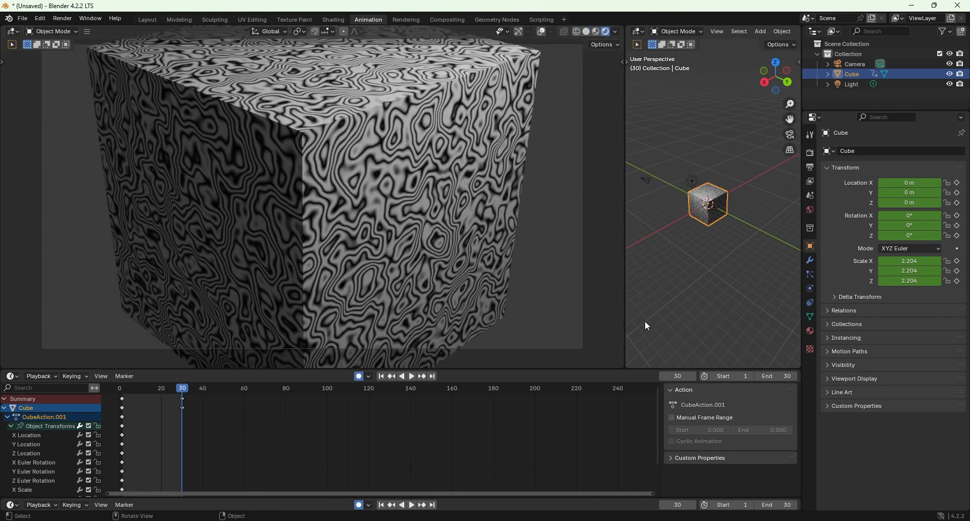
pyautogui.moveTo(625, 285); pyautogui.dragTo(342, 313)
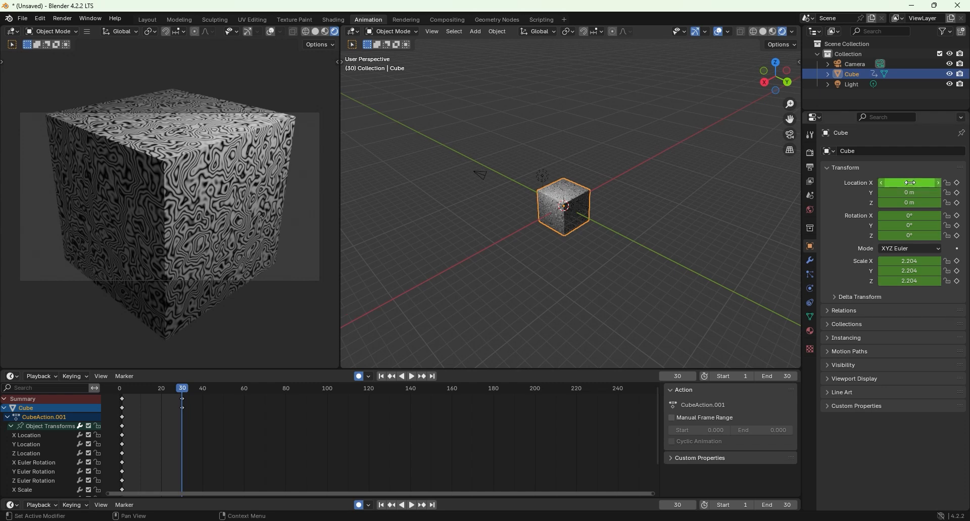
# Step: Select the camera, open its lens settings and keyframe its 50 mm Focal Length at frame 1
pyautogui.click(856, 65)
pyautogui.moveTo(465, 213); pyautogui.dragTo(664, 220, button='middle')
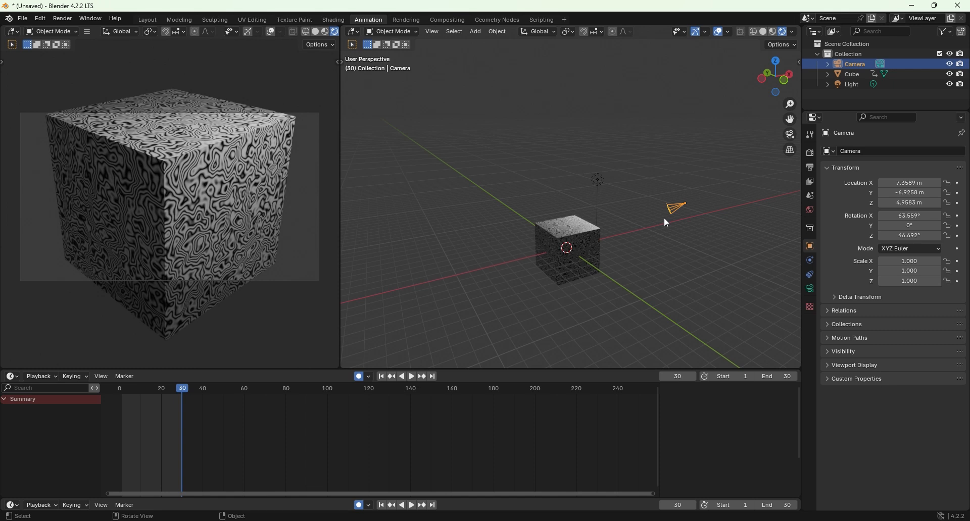
pyautogui.click(810, 289)
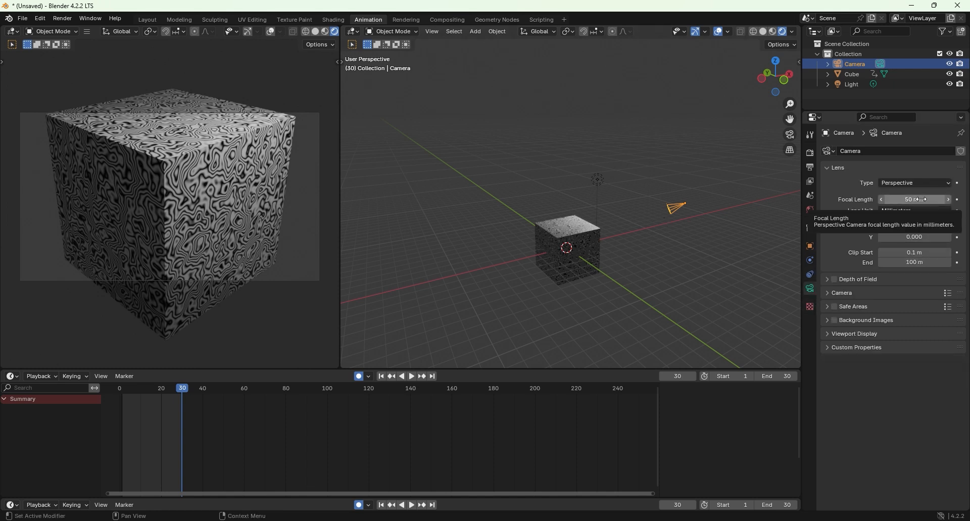
pyautogui.press('space')
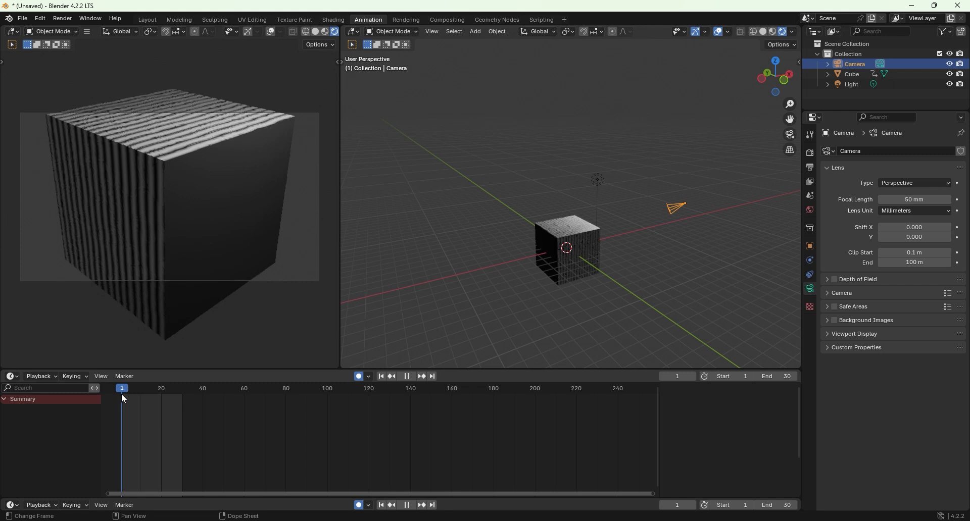
pyautogui.press('space')
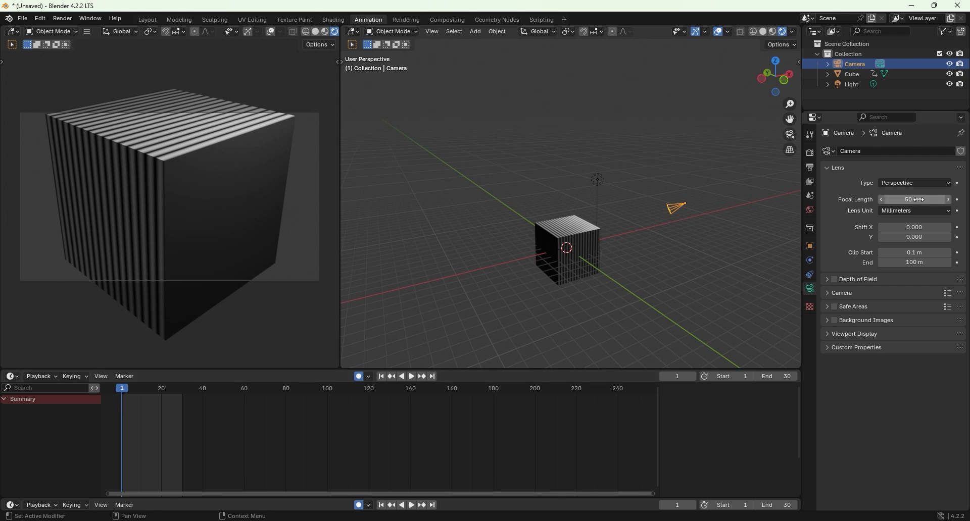
pyautogui.press('i')
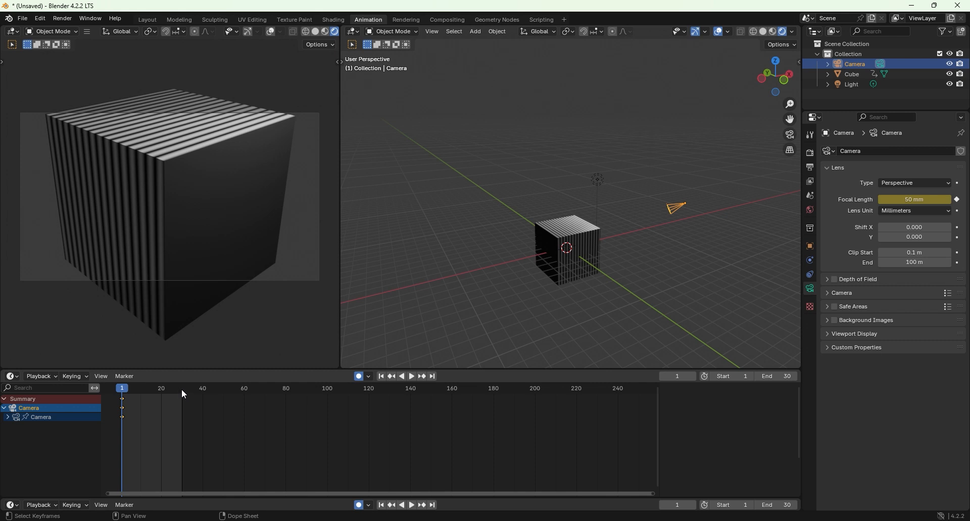
# Step: At frame 30, turn off Auto Keying, set the camera's Focal Length to 15 mm and keyframe it
pyautogui.click(182, 390)
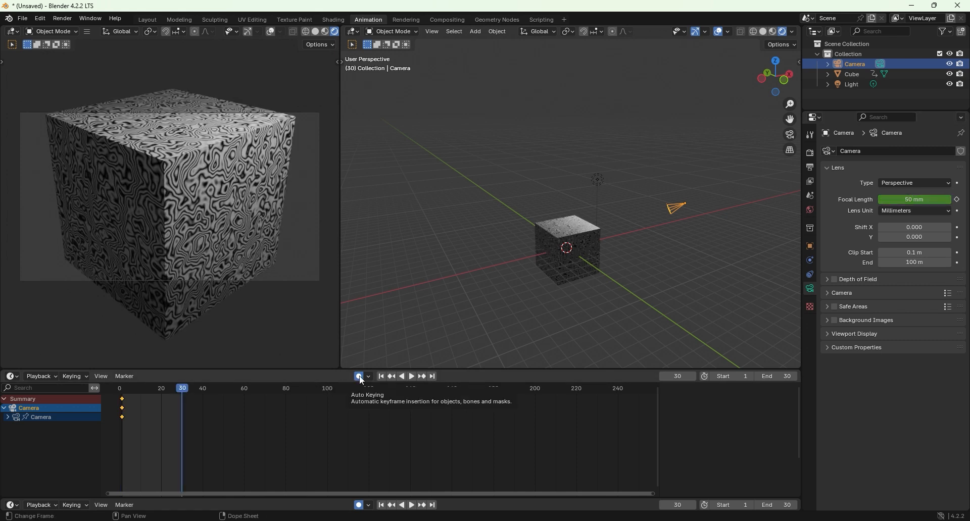
pyautogui.moveTo(914, 200)
pyautogui.mouseDown()
pyautogui.moveTo(932, 199)
pyautogui.moveTo(893, 199)
pyautogui.moveTo(901, 200)
pyautogui.mouseUp()
pyautogui.hotkey('ctrl', 'z')
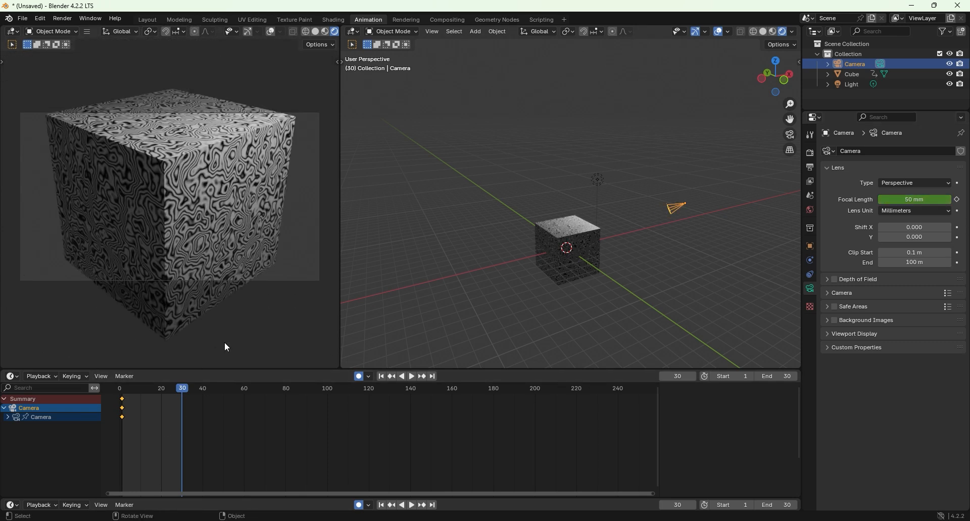
pyautogui.click(358, 376)
pyautogui.moveTo(914, 200)
pyautogui.mouseDown()
pyautogui.moveTo(930, 200)
pyautogui.moveTo(890, 200)
pyautogui.moveTo(902, 199)
pyautogui.mouseUp()
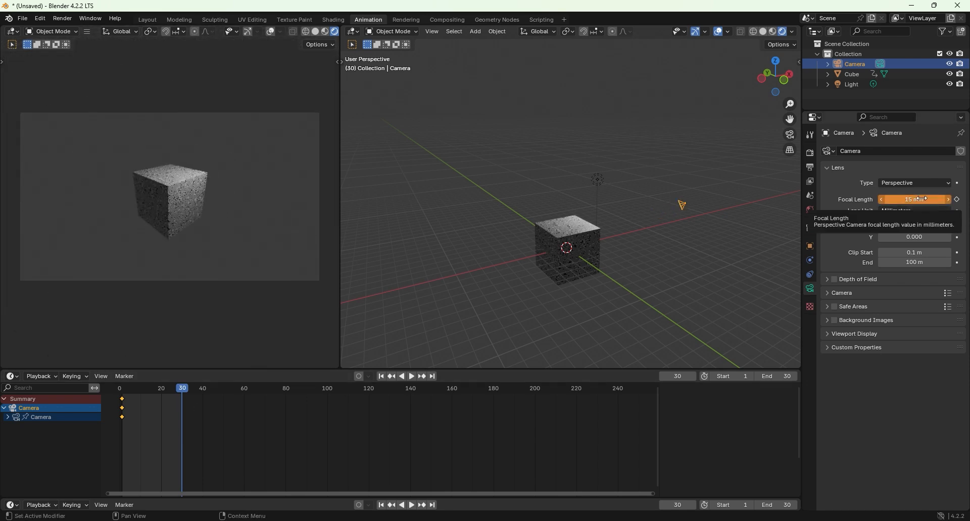
pyautogui.press('i')
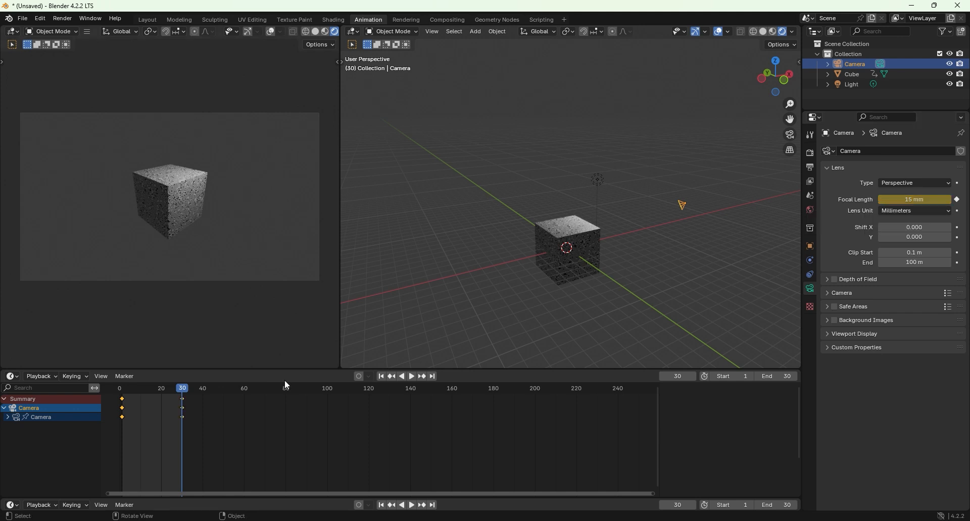
# Step: Play the animation from the first frame to review the camera's focal length change
pyautogui.moveTo(169, 390); pyautogui.dragTo(109, 396)
pyautogui.press('space')
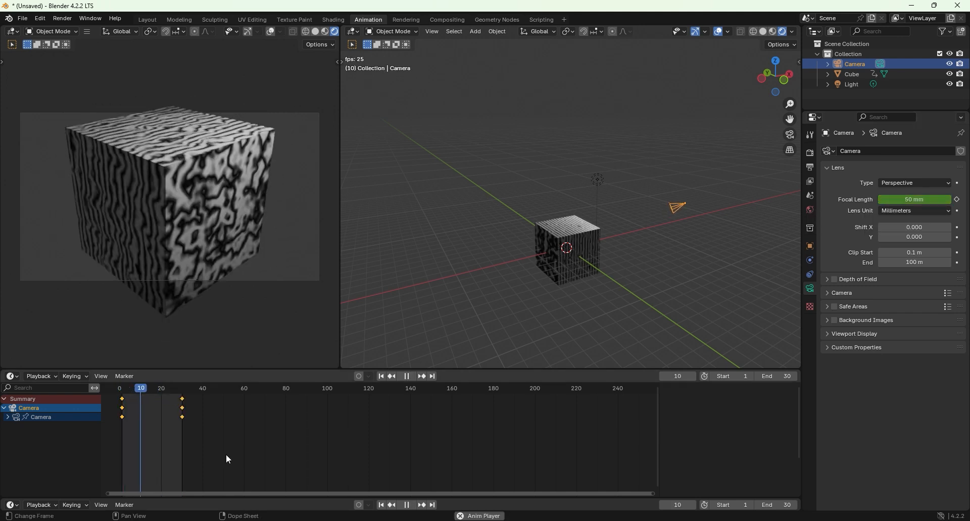